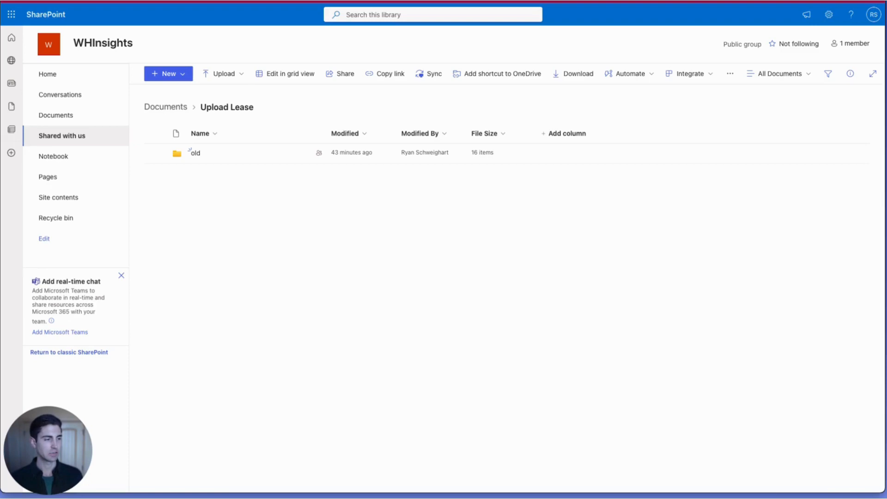
Step: Review the column headings of the Lease Tracking workbook's table, from Tenant Name through Link to Lease
drag(886, 351, 663, 352)
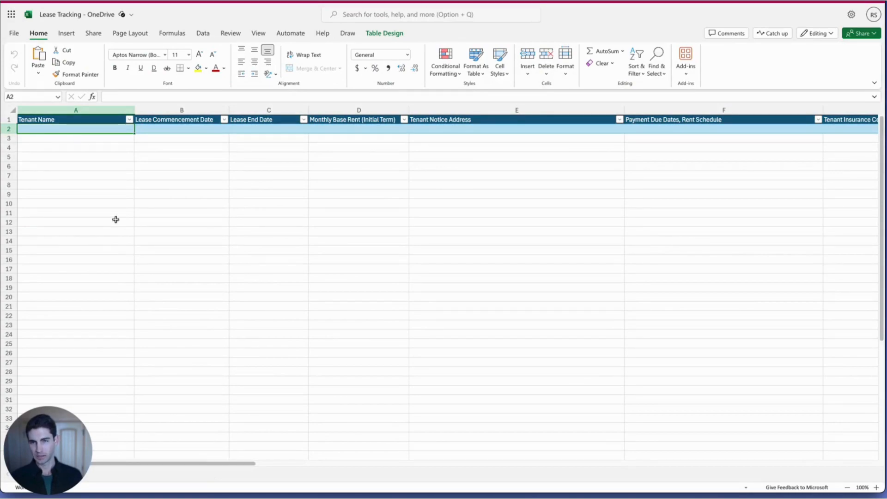
click(50, 120)
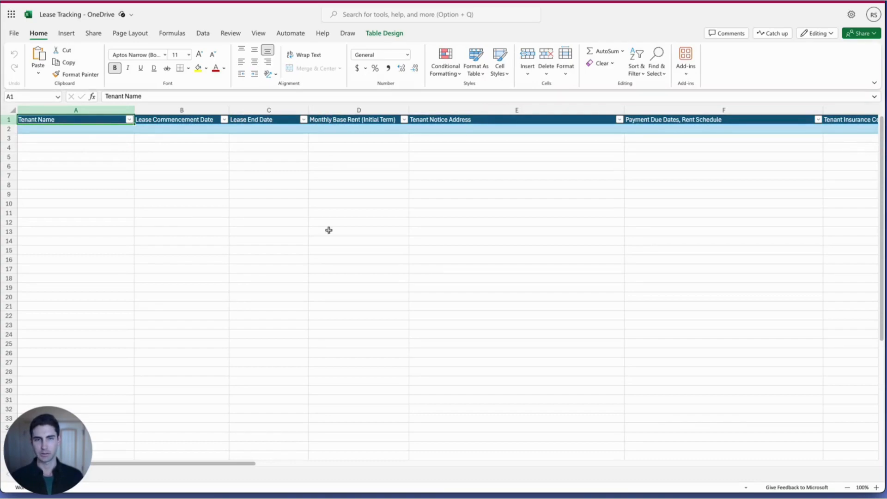
drag(248, 464, 664, 466)
right_click(276, 474)
click(228, 471)
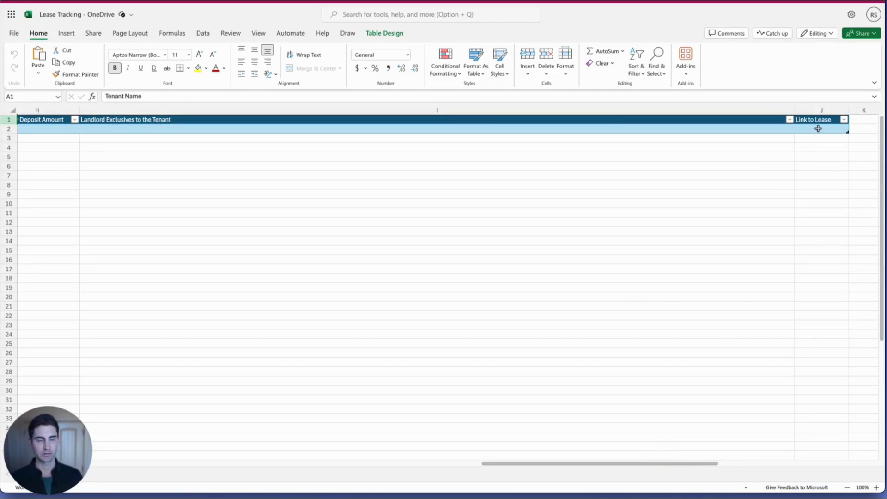
drag(654, 463, 185, 480)
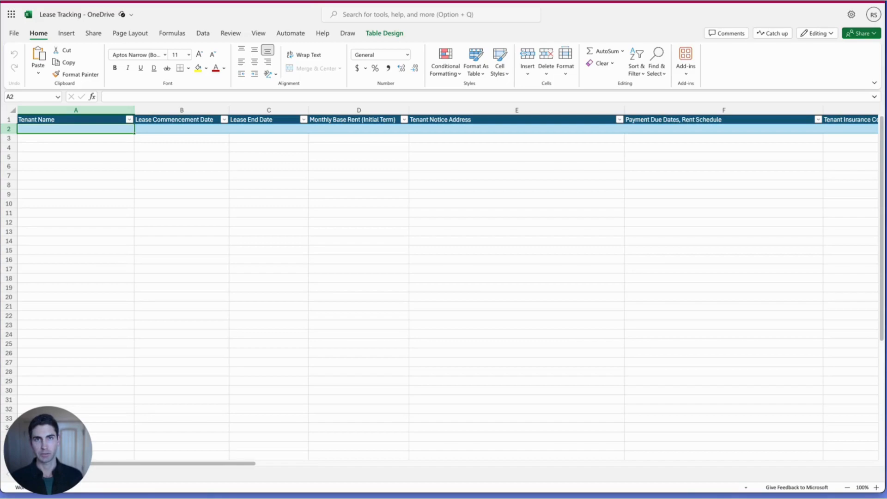
Step: Inspect the Lease End Date and Monthly Base Rent of the tenant entry in row 2
key(super+v)
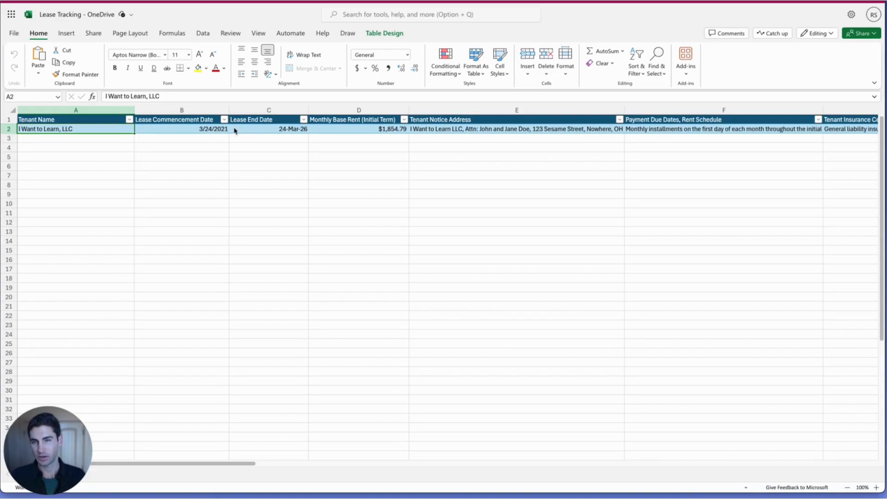
click(290, 129)
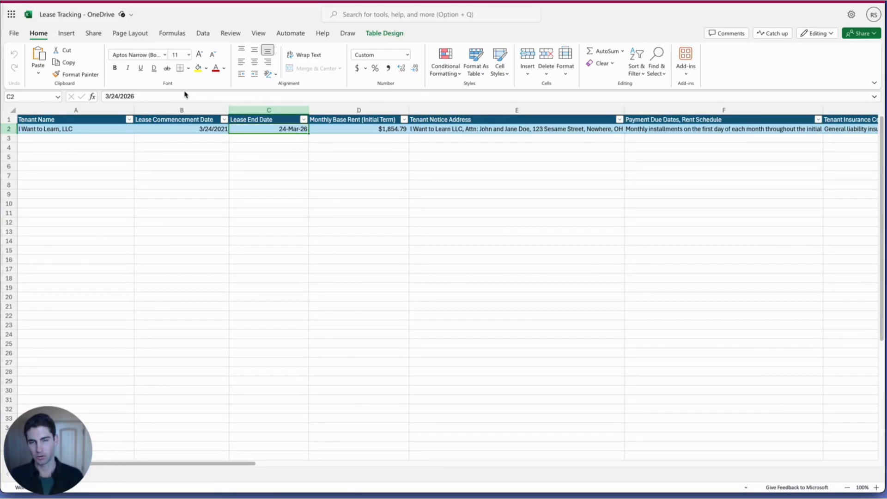
click(361, 129)
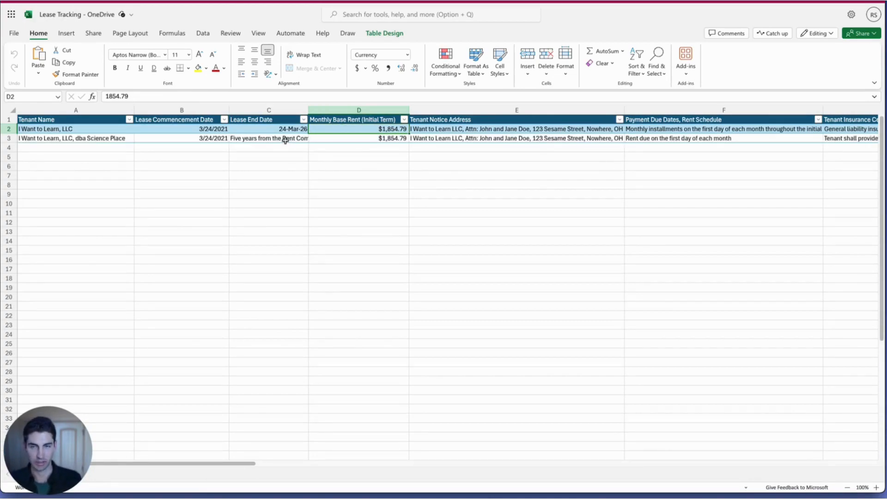
Step: Delete row 3, the duplicate tenant entry containing "dba Science Place", from the lease table
click(10, 138)
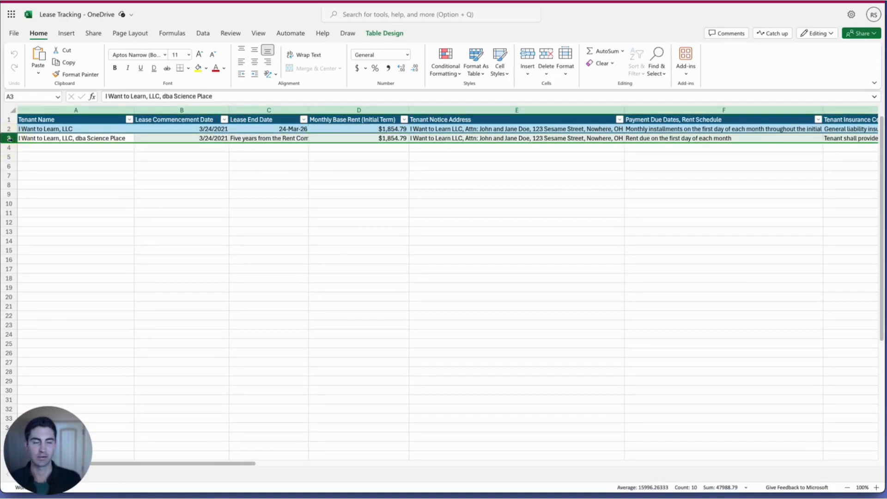
right_click(9, 139)
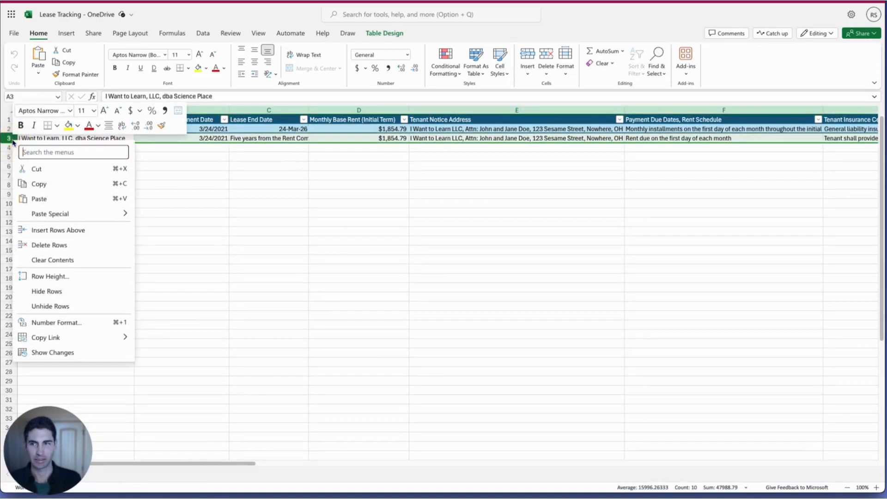
click(60, 250)
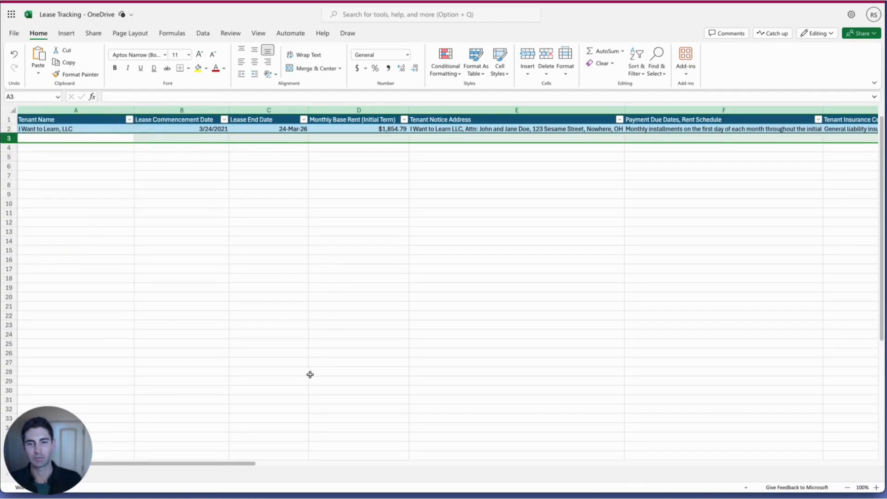
Step: Check the Tenant Notice Address and the Link to Lease of the remaining entry in row 2
drag(227, 464, 253, 463)
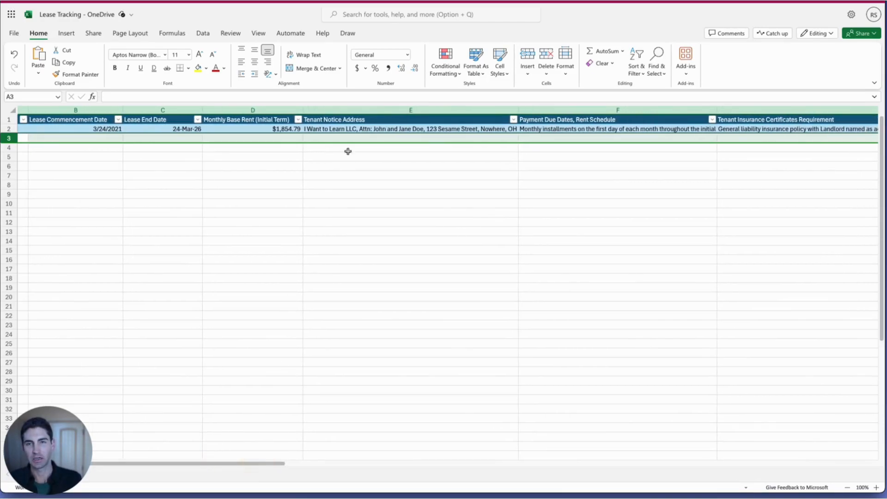
click(351, 128)
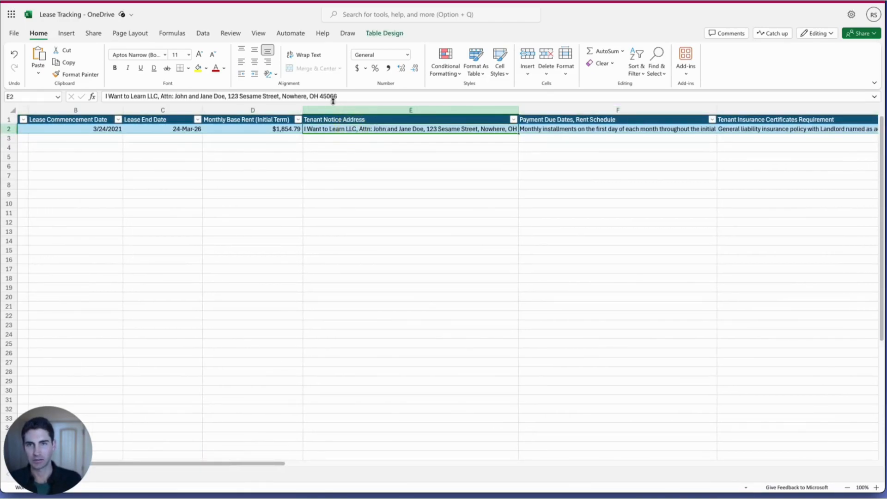
drag(260, 465, 781, 497)
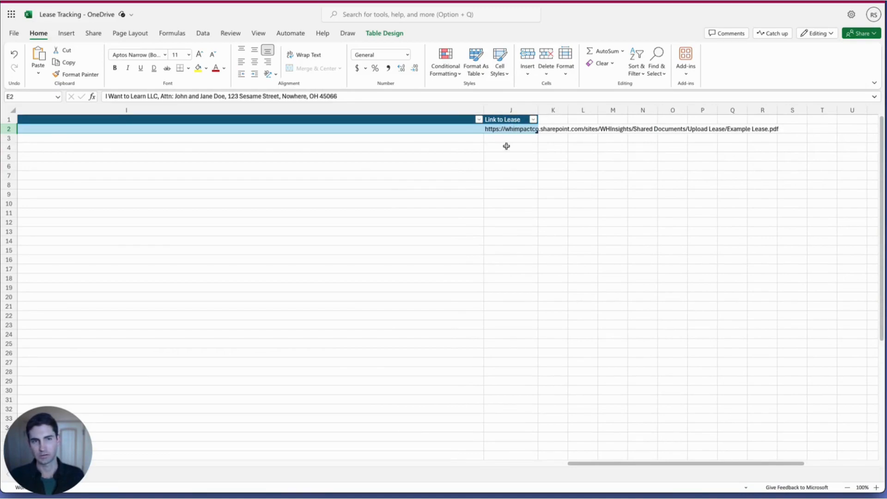
drag(603, 458, 52, 442)
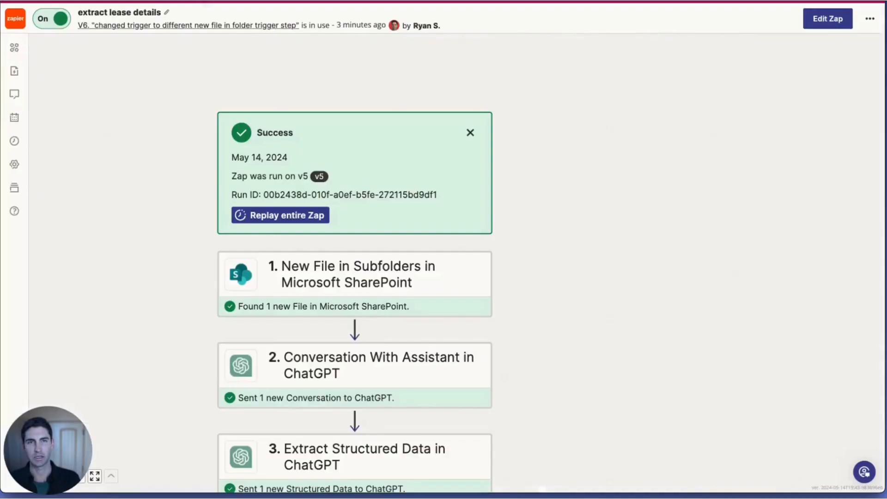
Step: Switch to Zapier and open the SharePoint trigger step in the extract lease details Zap run
drag(549, 239, 541, 214)
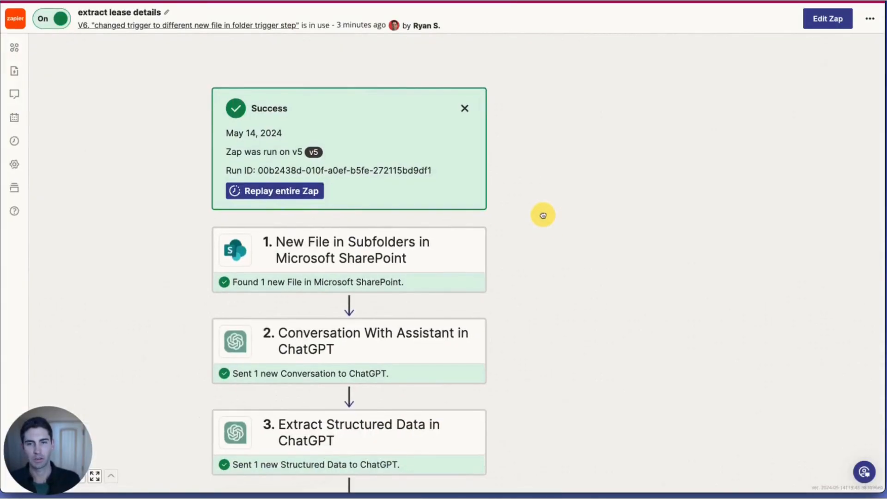
click(365, 245)
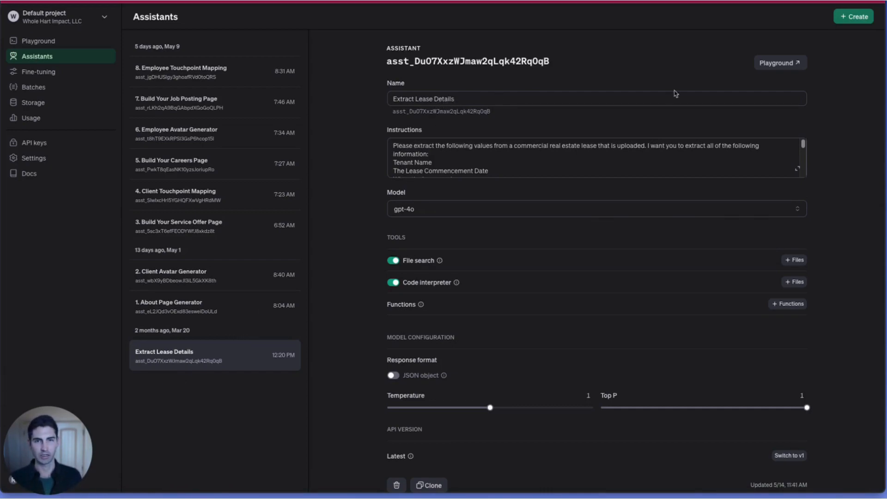
Step: Switch to the OpenAI platform and examine the Extract Lease Details assistant's full instructions and its model choices
click(798, 170)
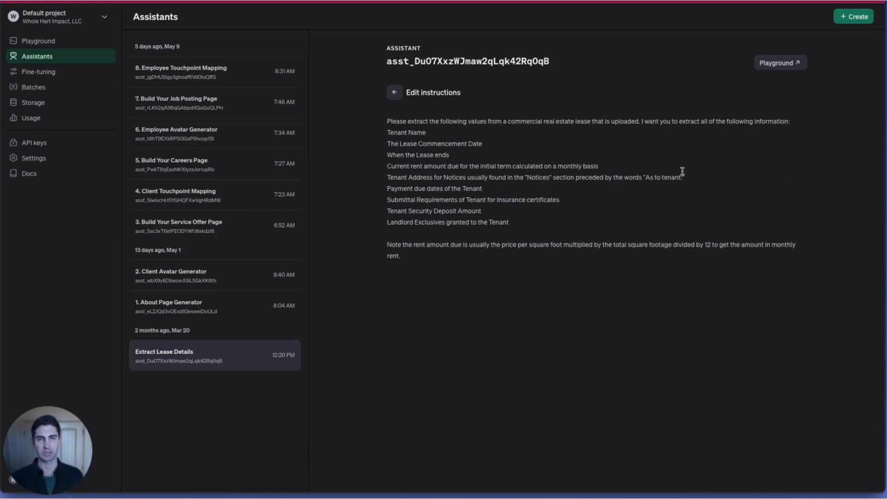
drag(427, 122, 485, 123)
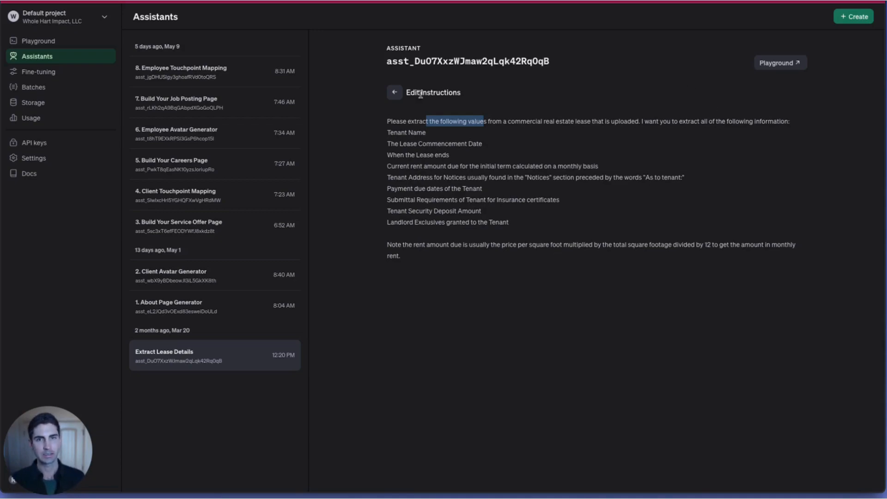
click(402, 94)
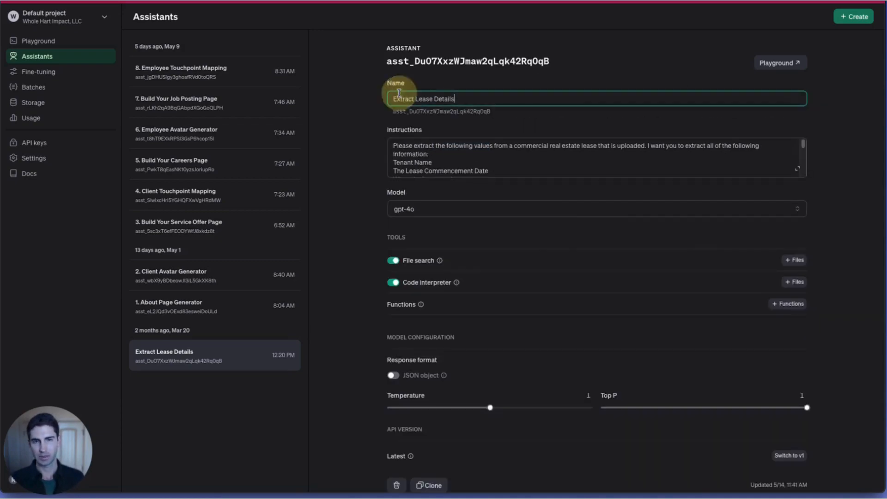
click(409, 213)
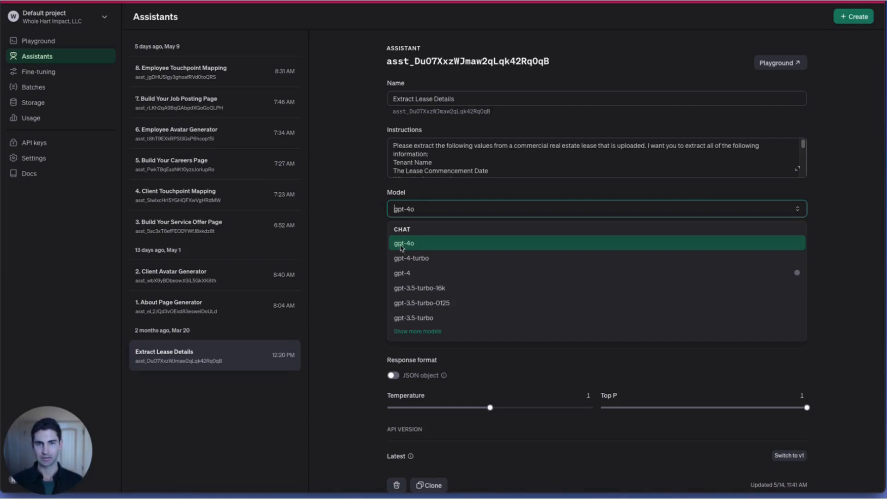
click(382, 262)
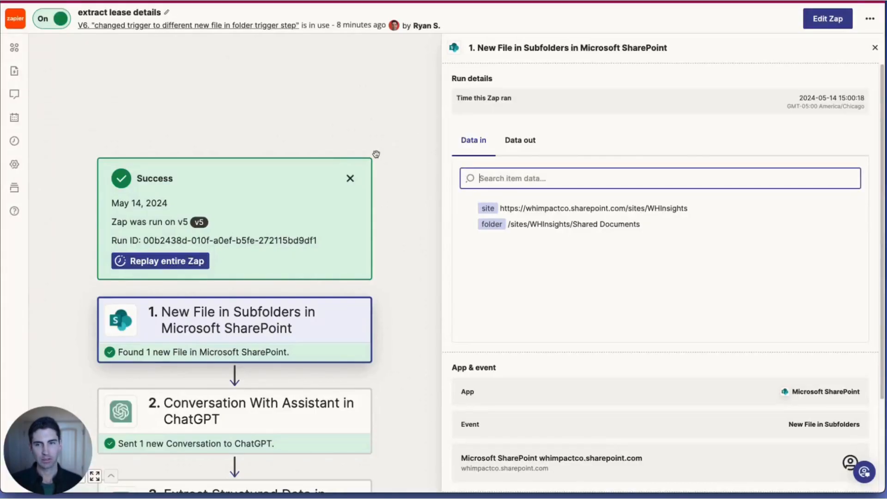
Step: Return to the Zap run and examine the SharePoint trigger's step details and its input and output data
drag(376, 192, 382, 138)
drag(386, 259, 387, 145)
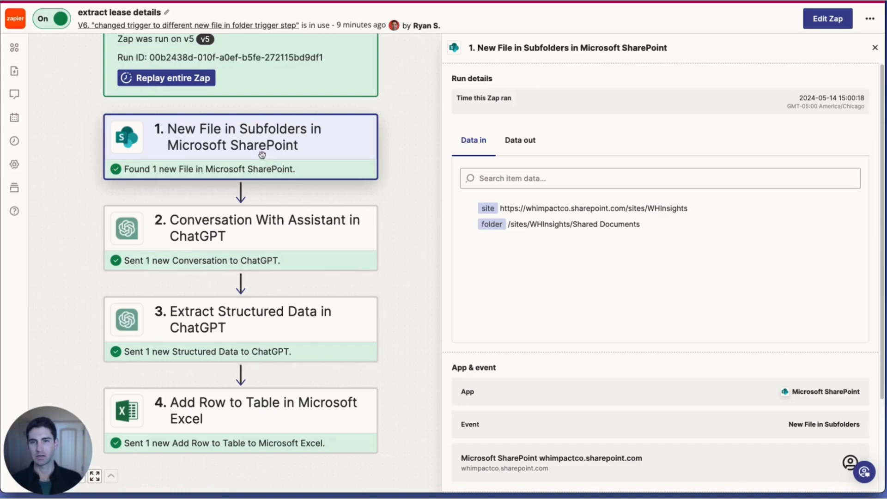
scroll(319, 149, up, 4)
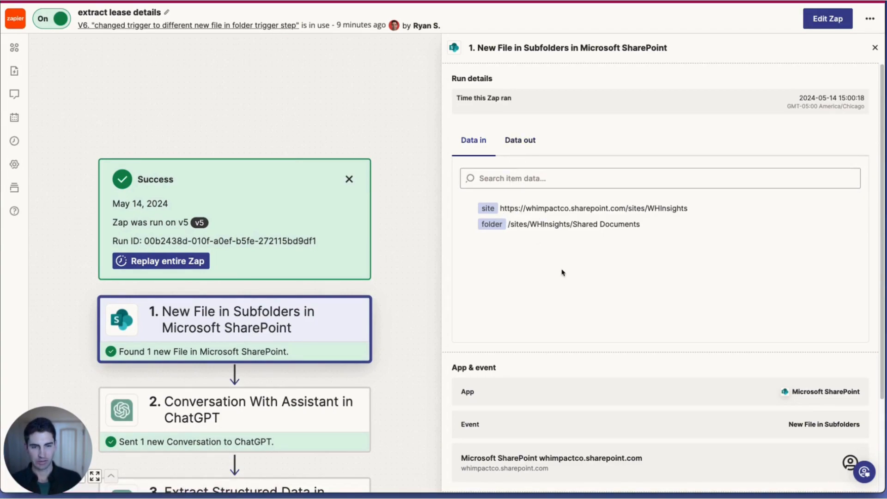
scroll(577, 284, down, 3)
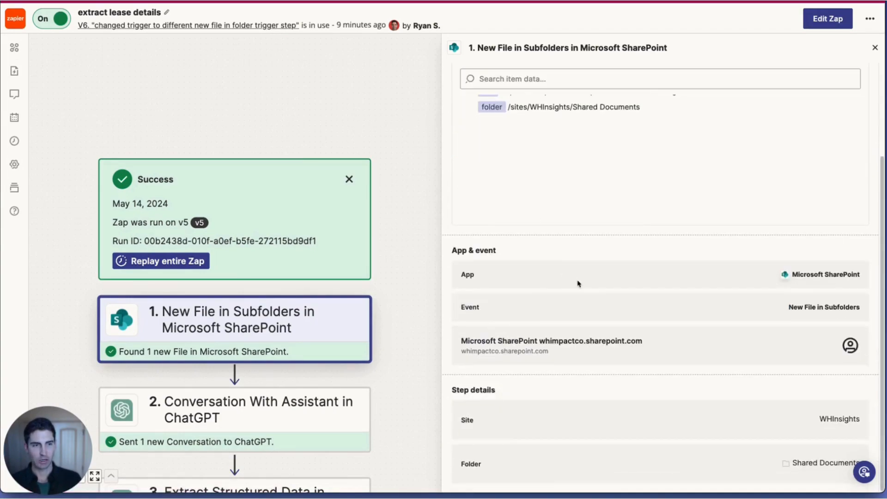
click(465, 419)
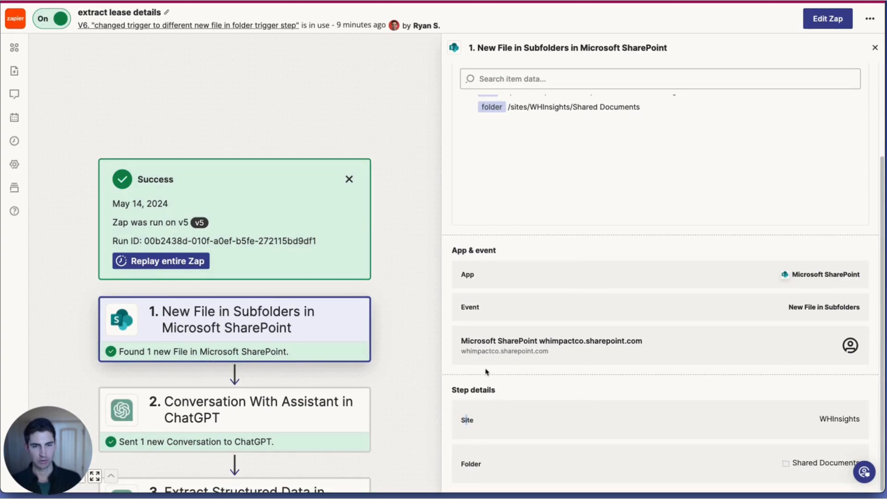
scroll(486, 372, up, 3)
click(519, 140)
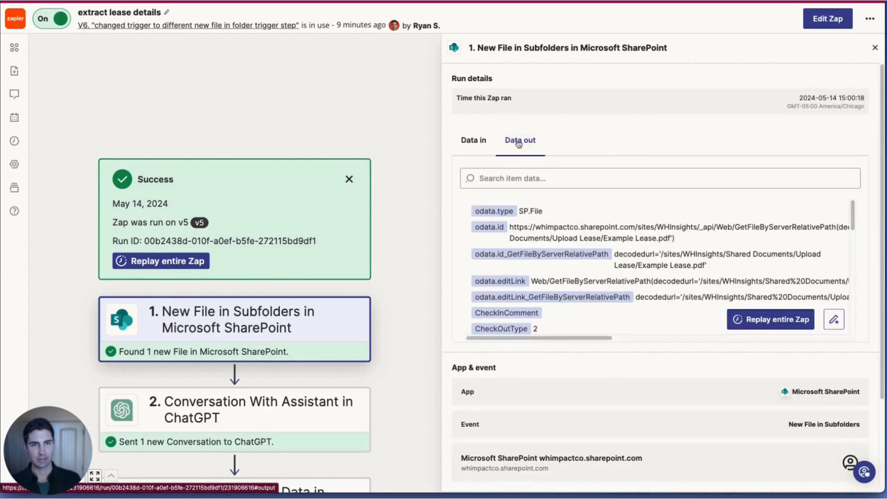
scroll(555, 277, down, 5)
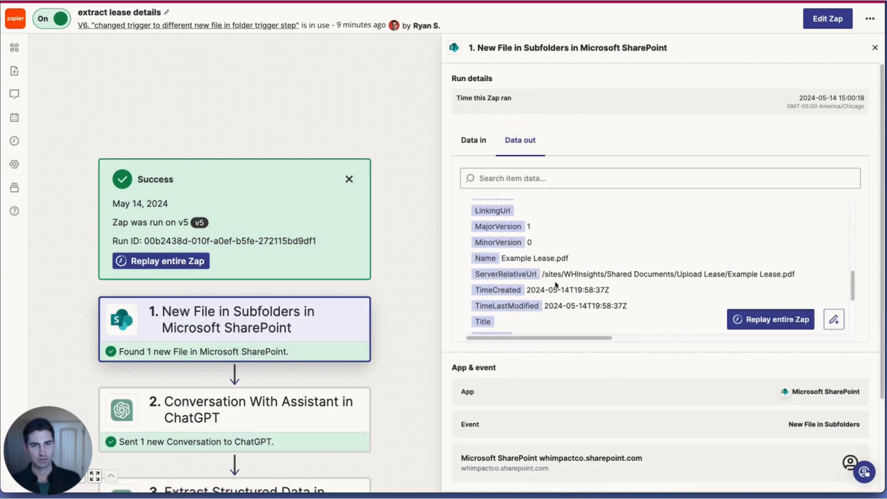
scroll(532, 305, up, 4)
scroll(526, 317, up, 3)
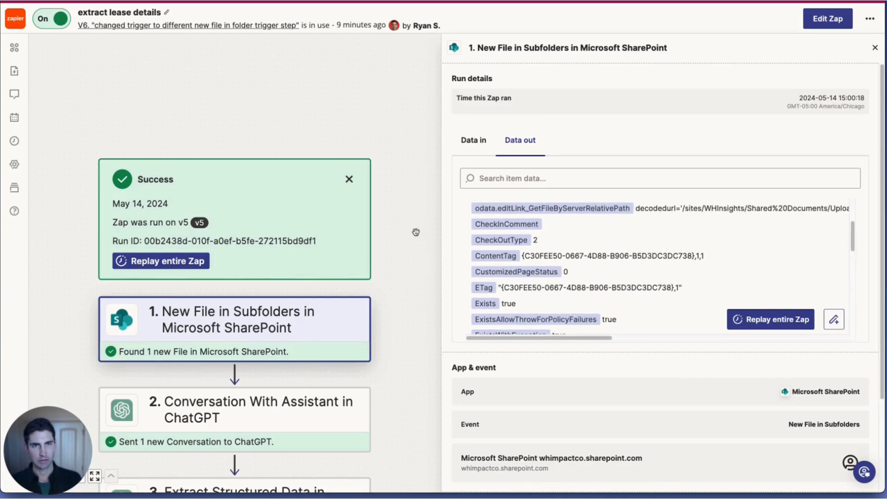
Step: Open the Zap for editing and review the SharePoint trigger's event, site and folder, plus the ChatGPT conversation step's app and event
click(825, 22)
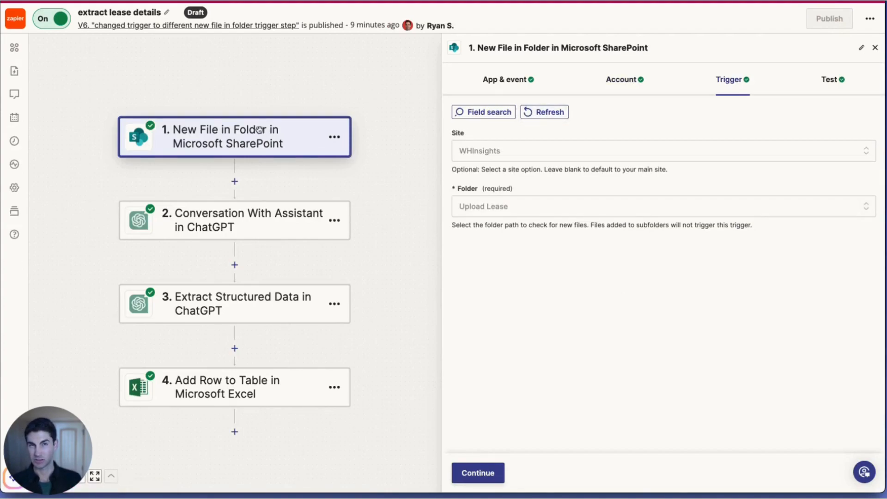
click(239, 123)
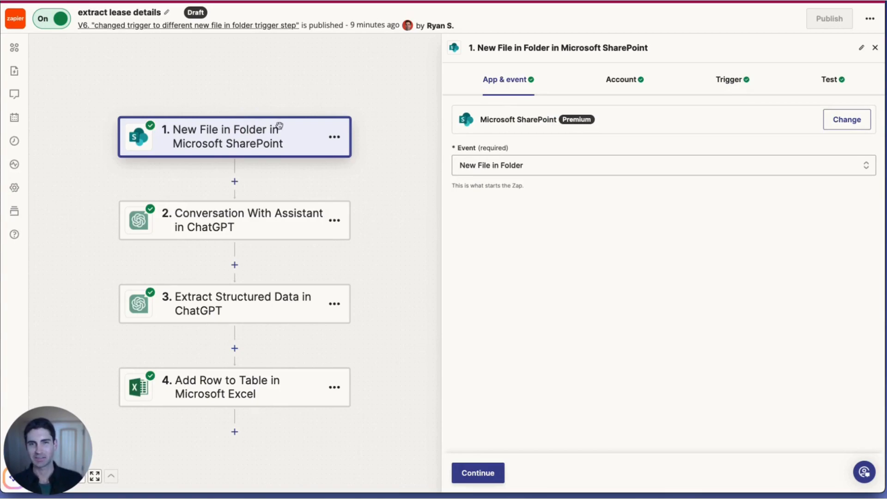
click(736, 84)
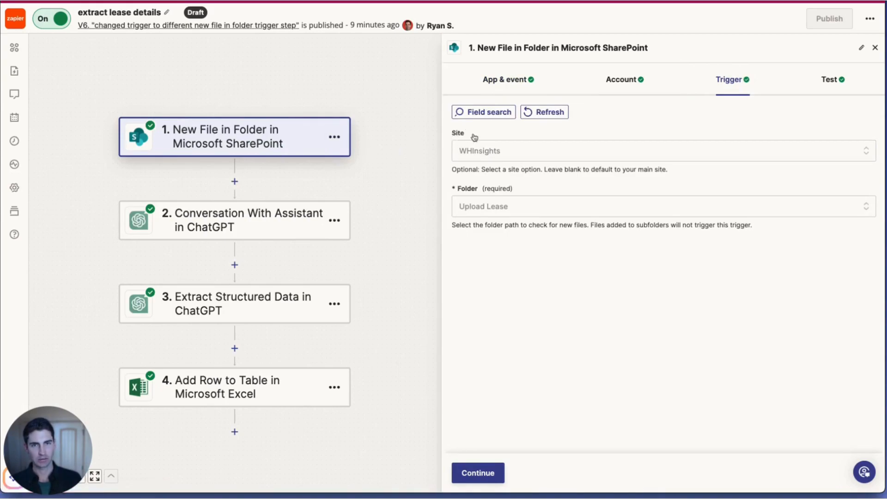
click(508, 85)
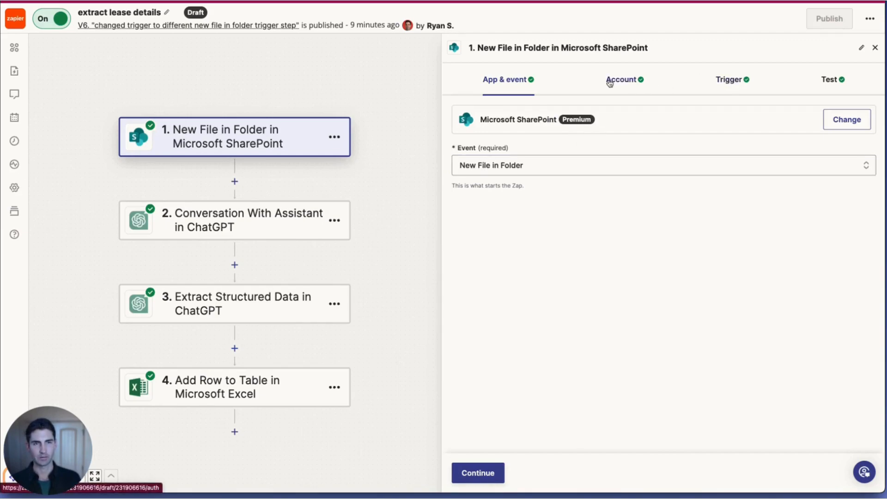
click(742, 81)
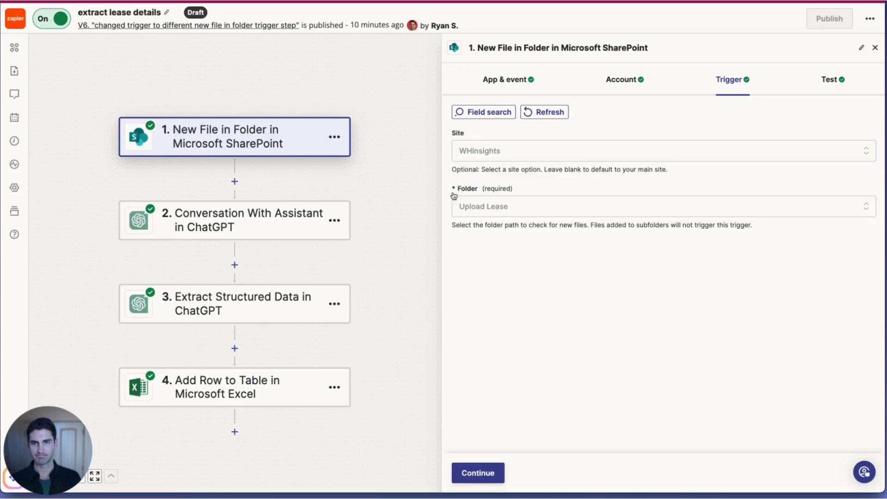
click(262, 216)
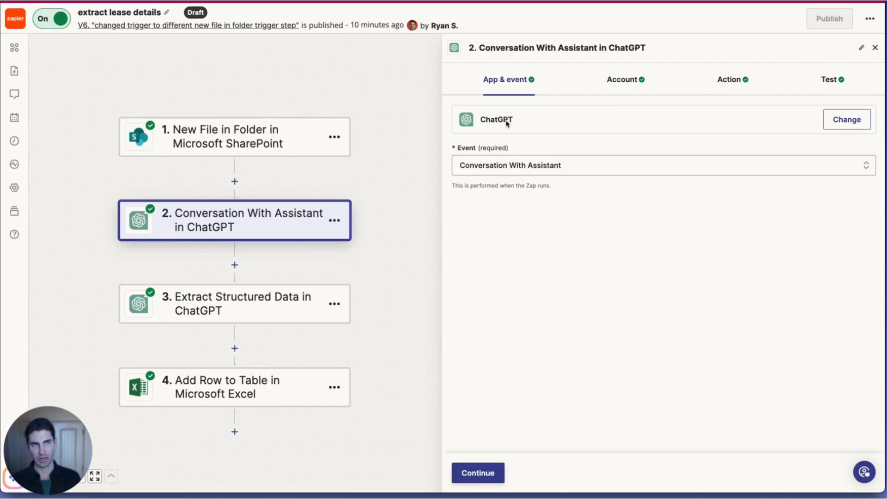
Step: Insert a new action after the SharePoint trigger, search the app choices for "openai" and "chat", and dismiss them without choosing an app
click(234, 181)
click(272, 138)
text(oepn)
key(BackSpace)
text(penai)
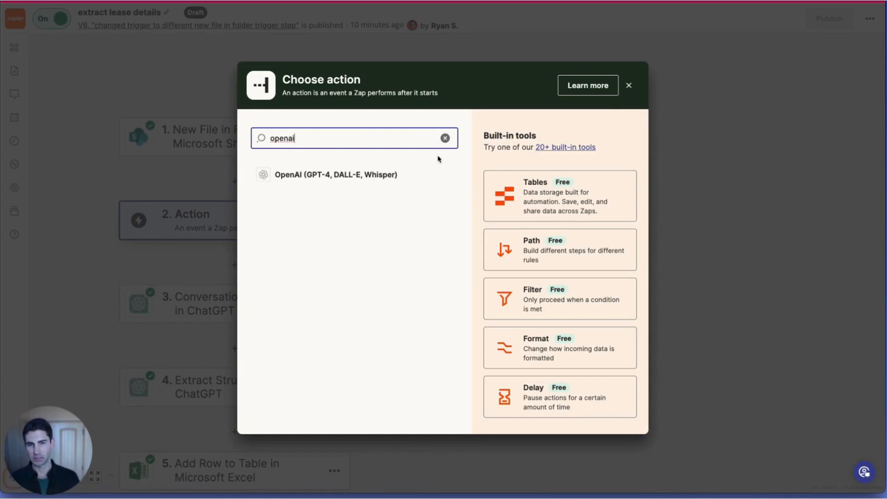
click(445, 138)
text(chat)
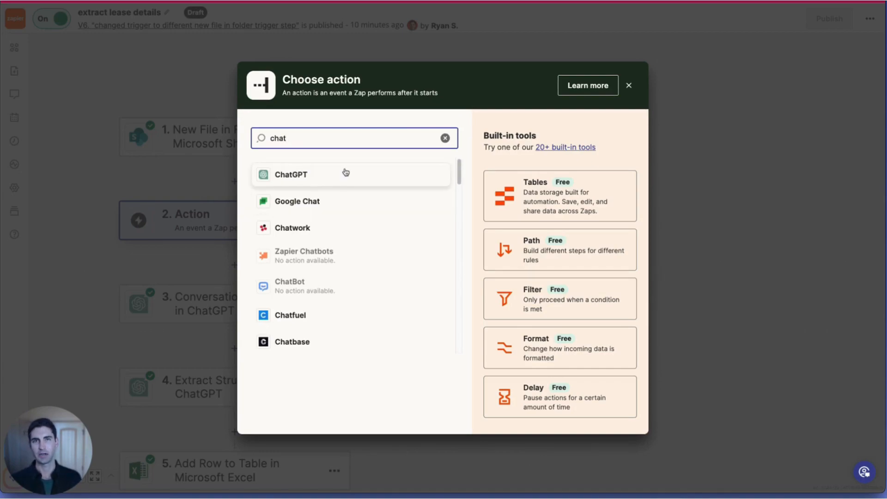
click(446, 138)
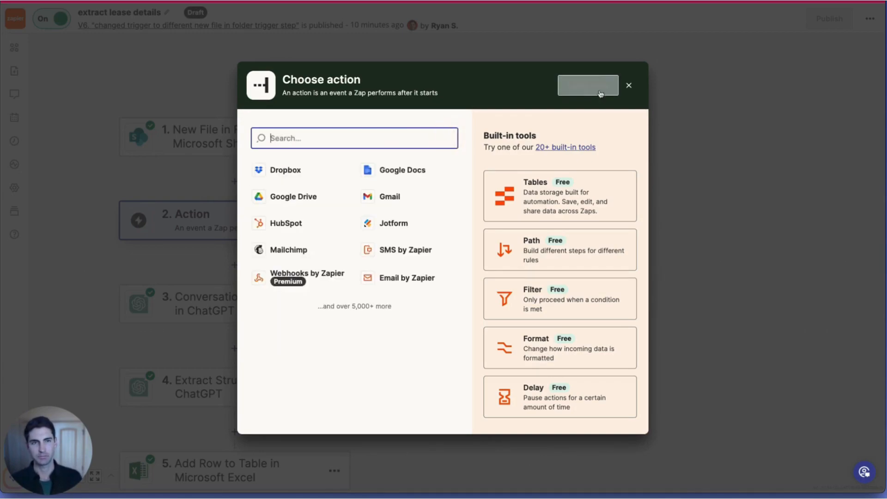
click(628, 86)
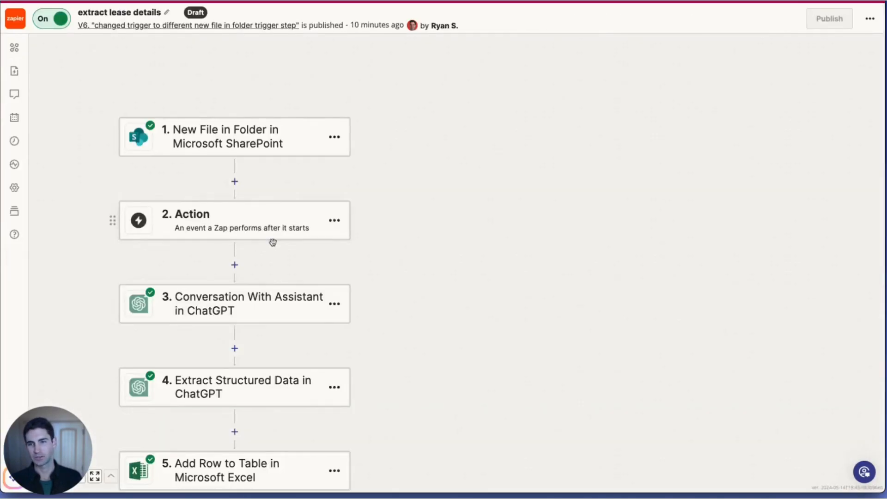
Step: Delete the empty action placed between the SharePoint trigger and the Conversation With Assistant step
click(334, 220)
click(389, 318)
click(391, 318)
Step: Open the Conversation With Assistant step's action settings and review its message and selected assistant
click(274, 225)
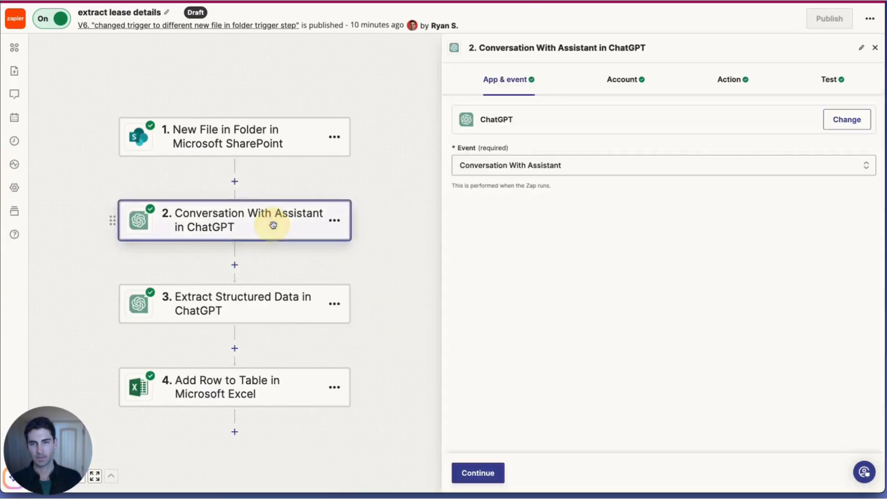
click(721, 91)
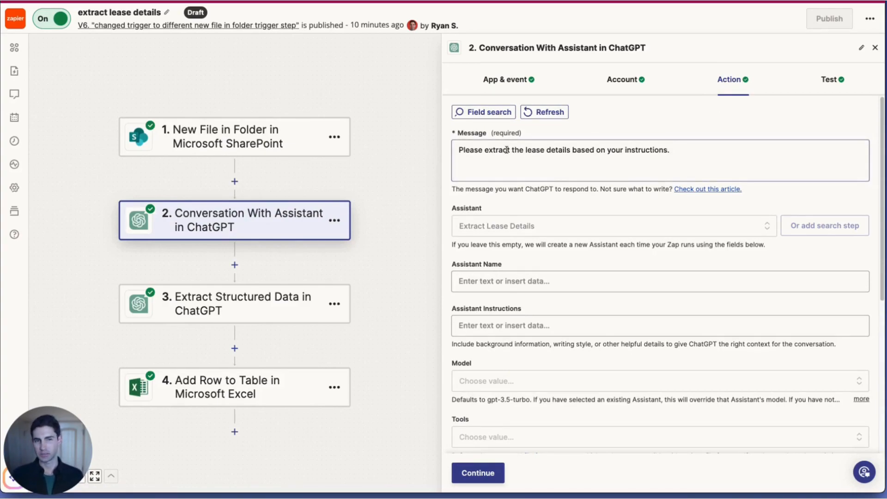
scroll(497, 148, down, 2)
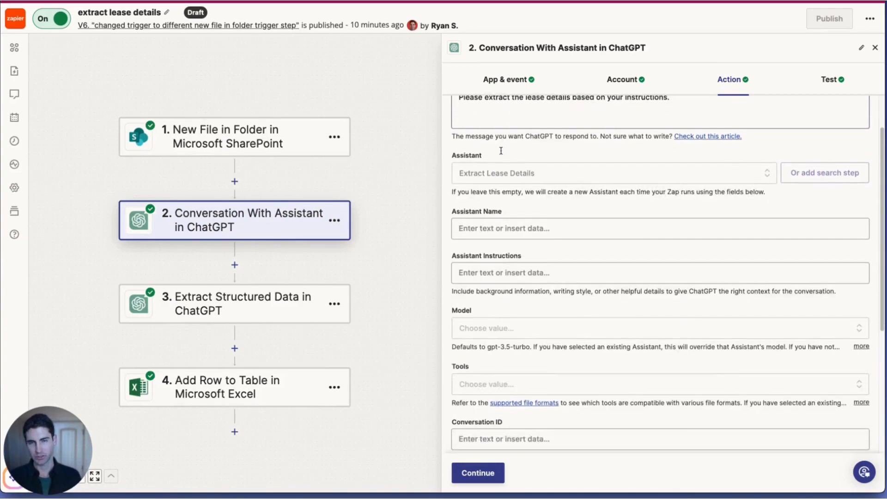
scroll(499, 147, up, 1)
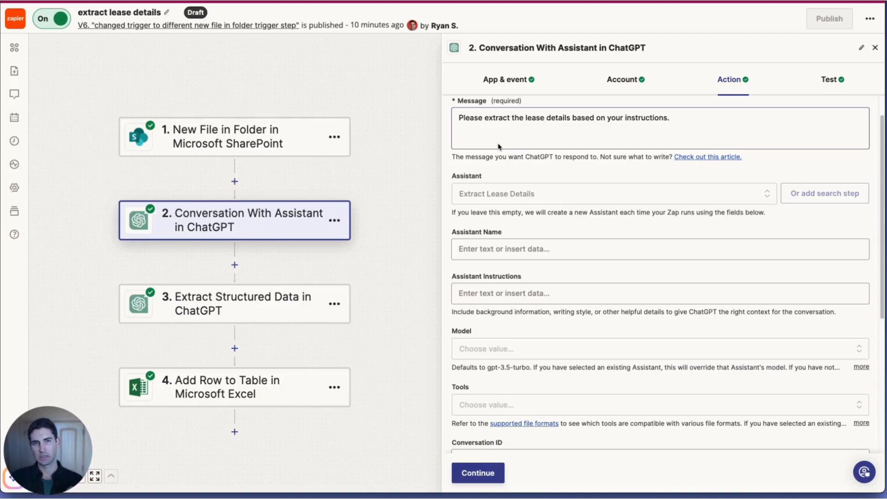
scroll(492, 145, down, 2)
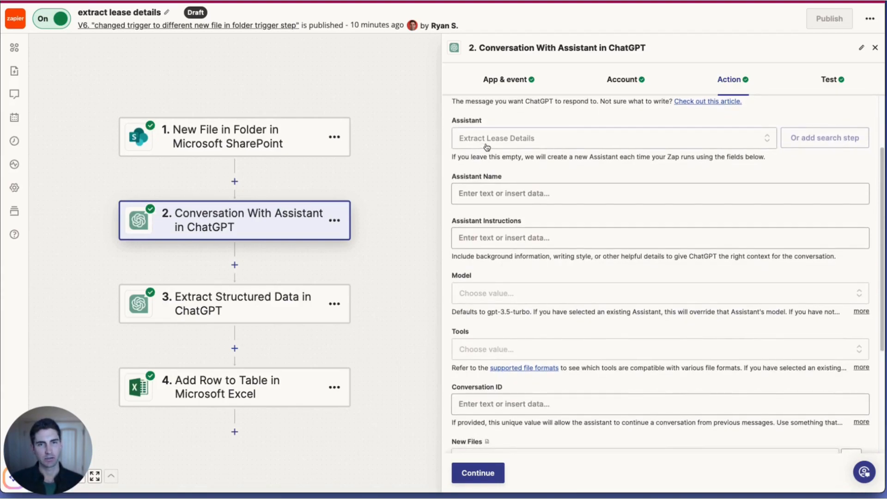
scroll(487, 145, up, 3)
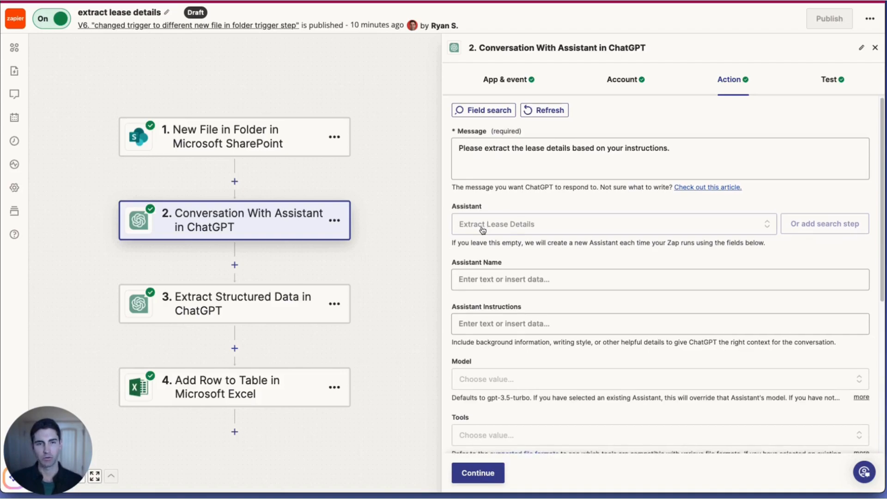
Step: Examine the conversation step's model, tools, conversation ID, new files and existing files settings
scroll(476, 238, down, 1)
scroll(473, 245, down, 5)
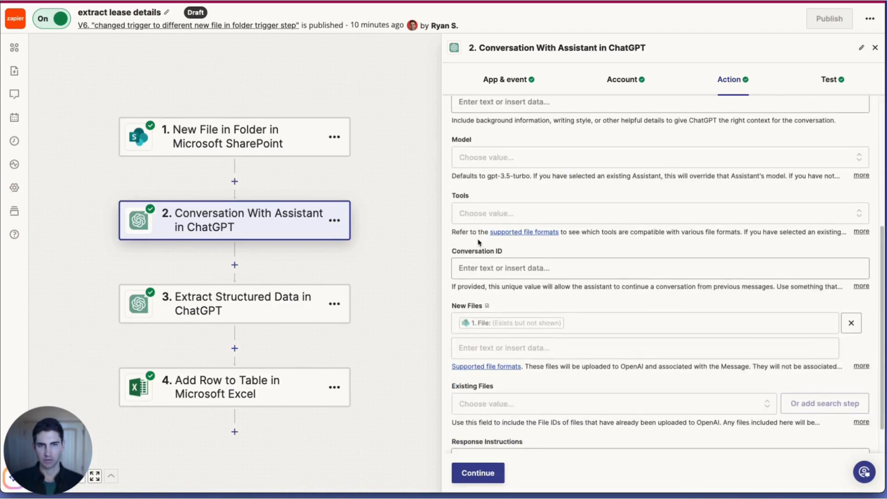
scroll(481, 238, down, 1)
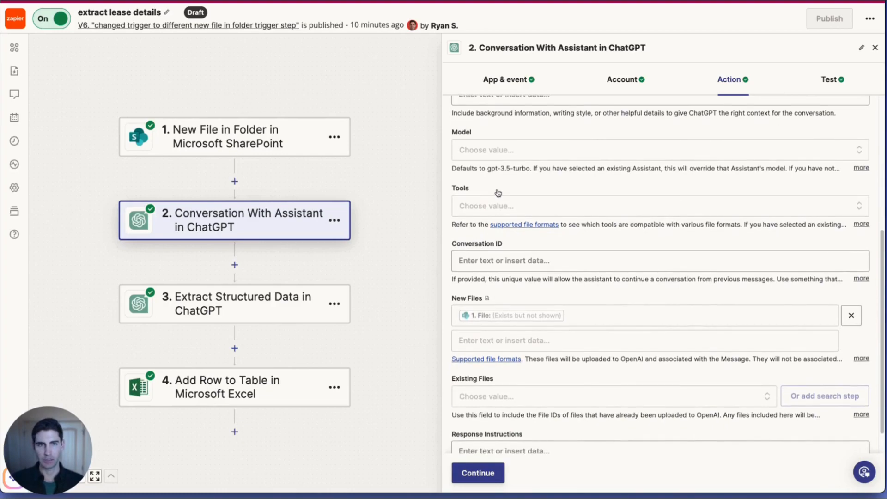
scroll(496, 191, up, 2)
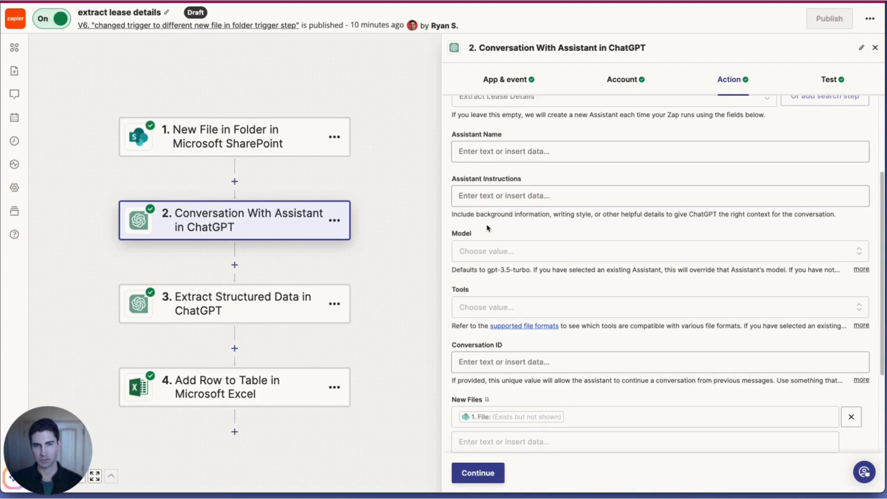
scroll(493, 281, down, 1)
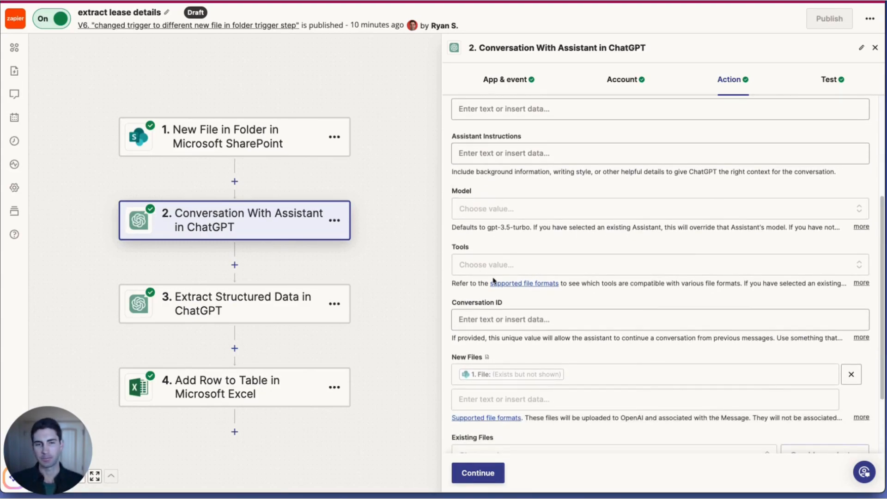
scroll(494, 281, down, 1)
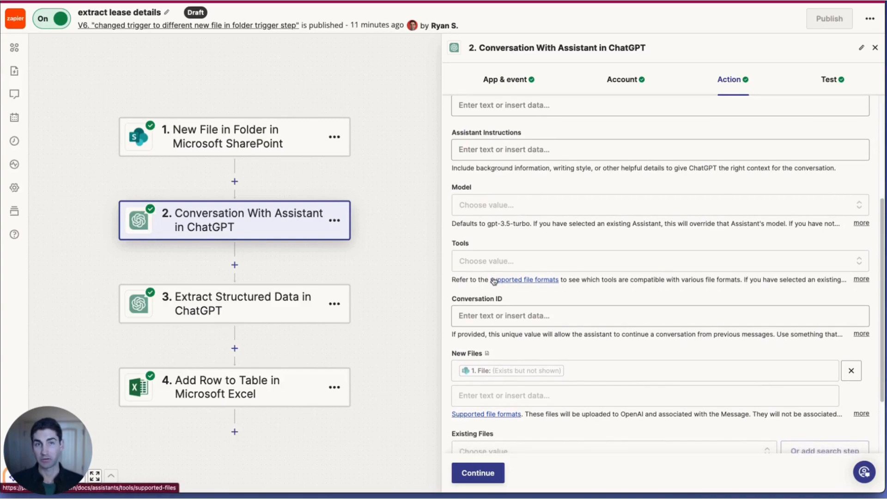
scroll(493, 281, down, 1)
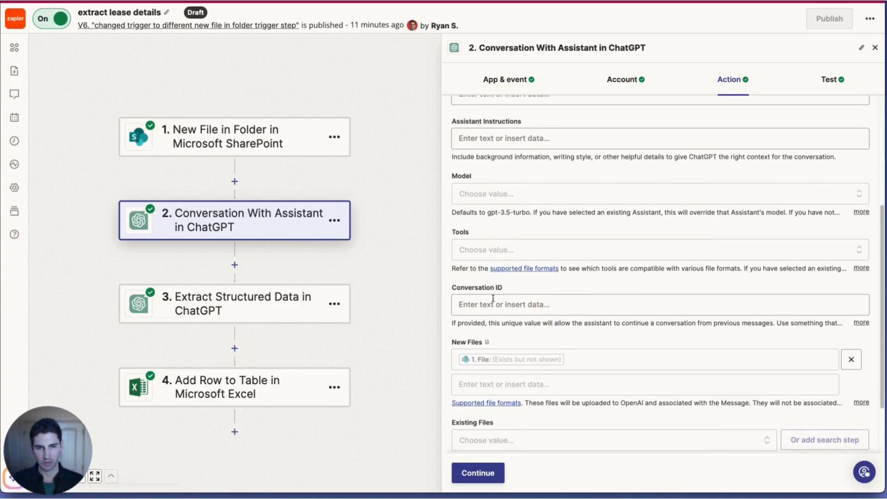
scroll(492, 303, down, 1)
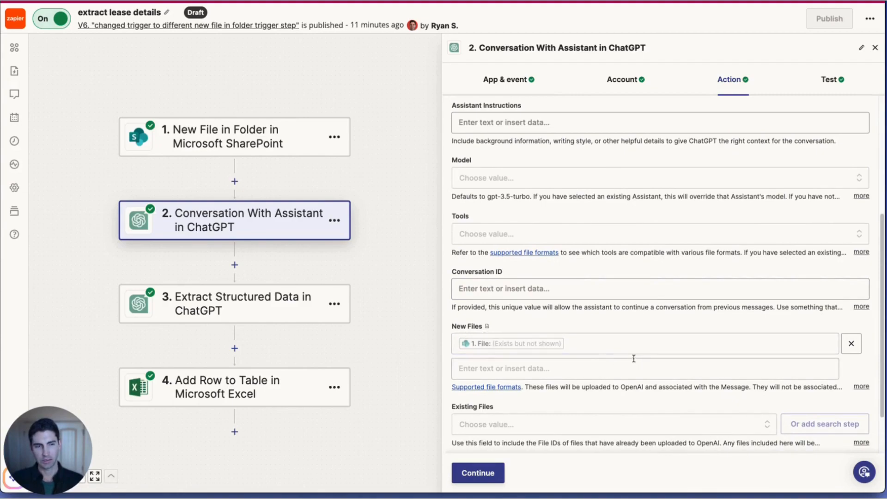
scroll(569, 334, down, 1)
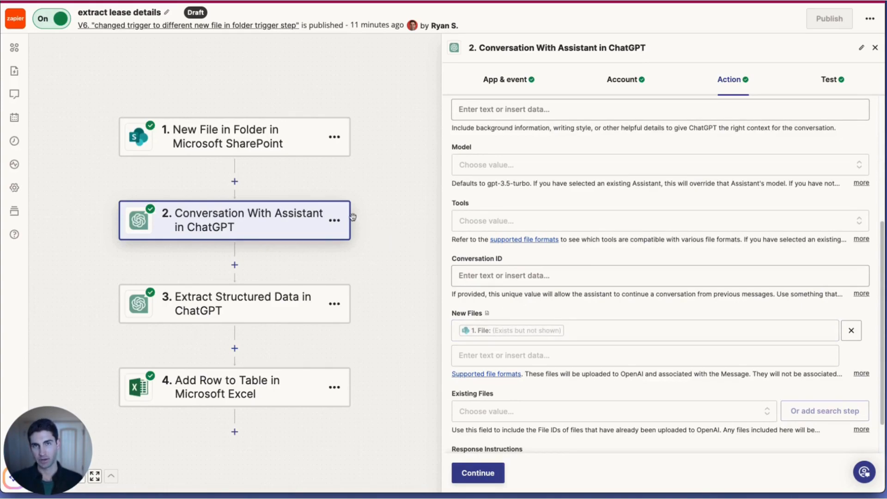
Step: Search the SharePoint trigger data available to the New Files setting for "file", then close the data choices without inserting anything
click(576, 335)
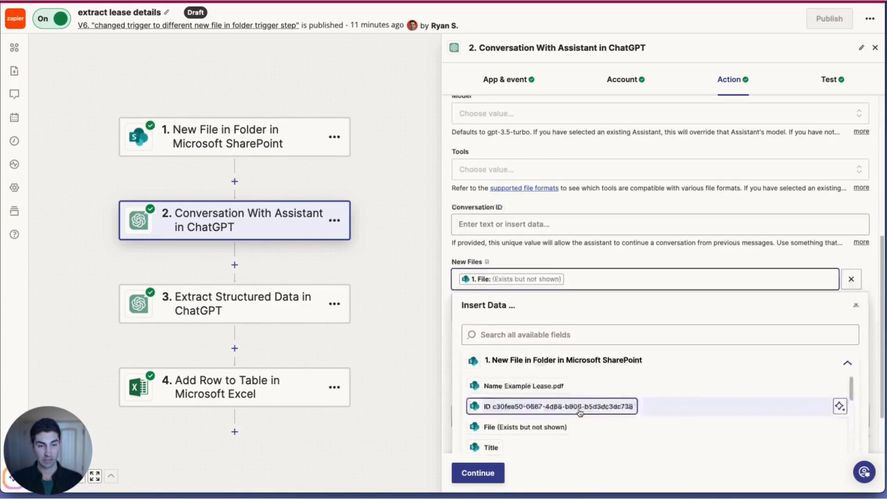
click(527, 324)
text(file)
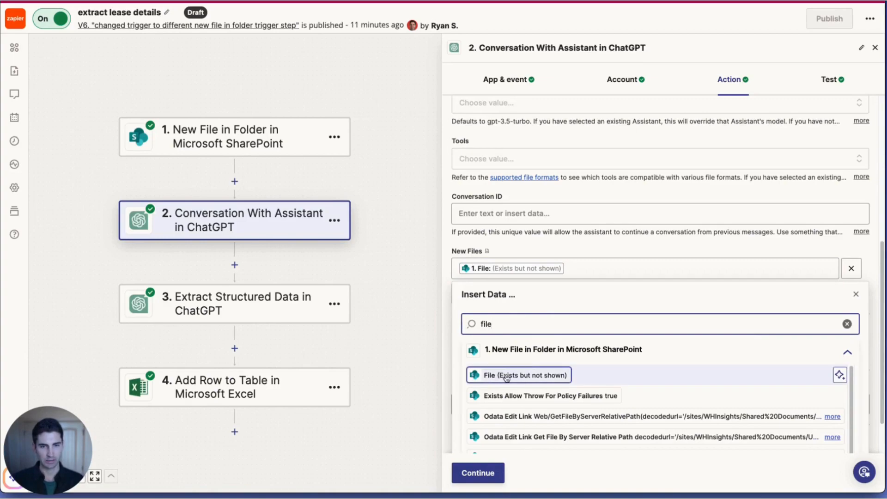
click(856, 295)
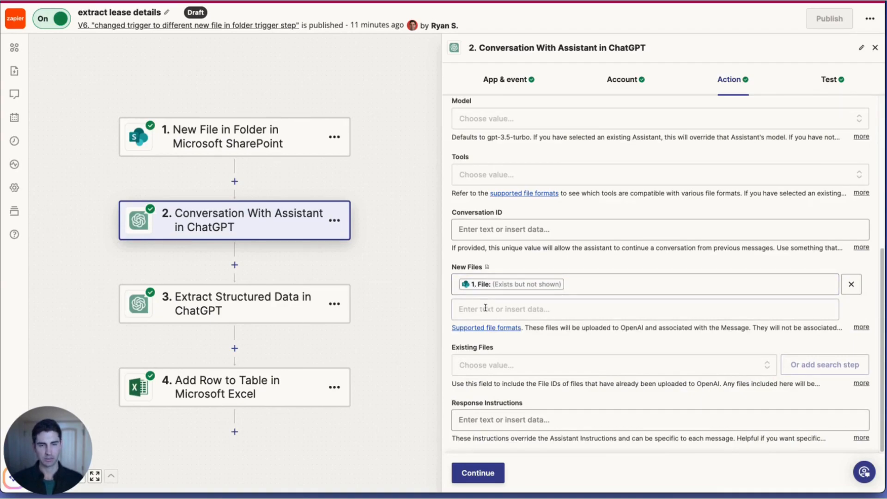
scroll(483, 309, up, 3)
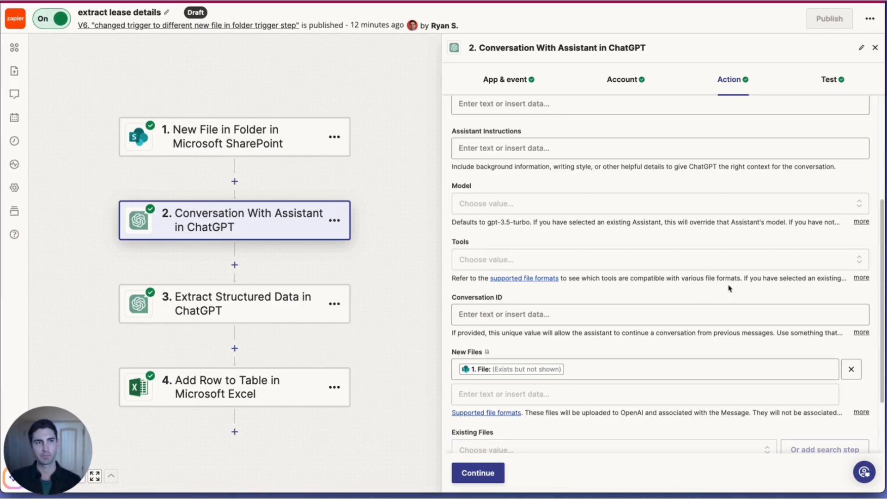
Step: Examine the conversation step's test output down to the end of the assistant's full response
click(824, 89)
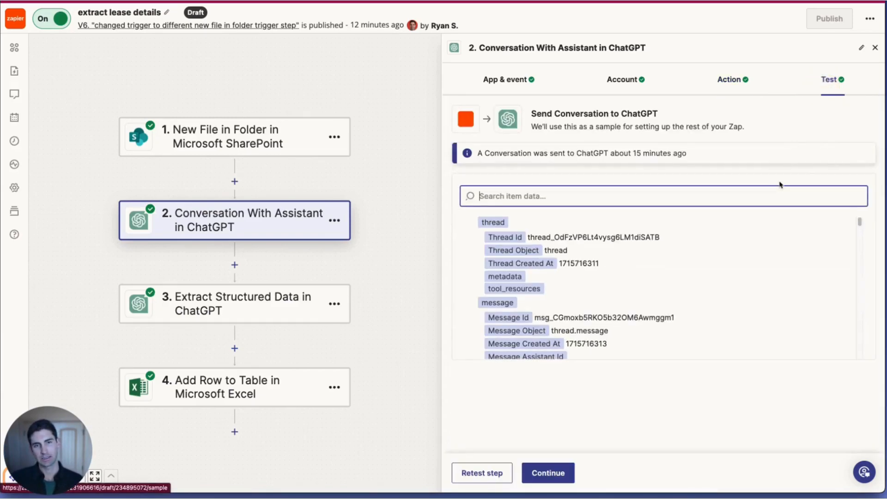
scroll(700, 307, down, 10)
scroll(684, 295, down, 5)
scroll(622, 227, up, 6)
scroll(630, 284, down, 2)
scroll(625, 214, up, 3)
scroll(638, 272, down, 15)
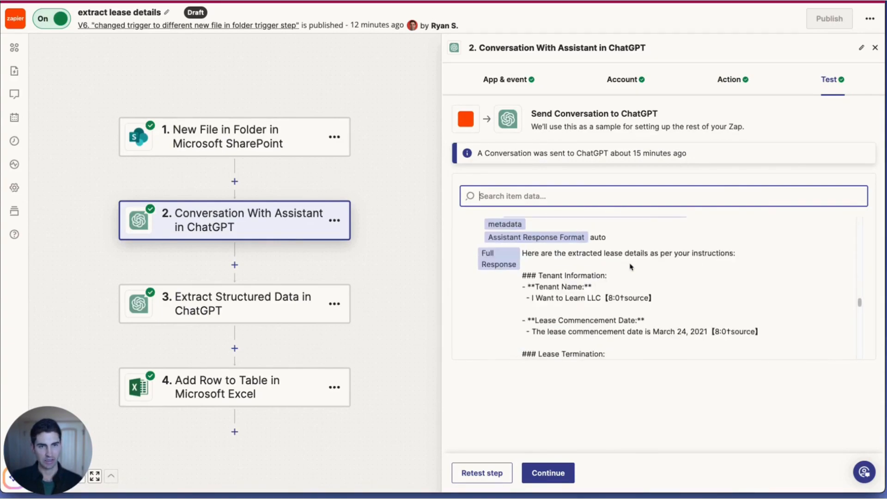
scroll(634, 271, down, 12)
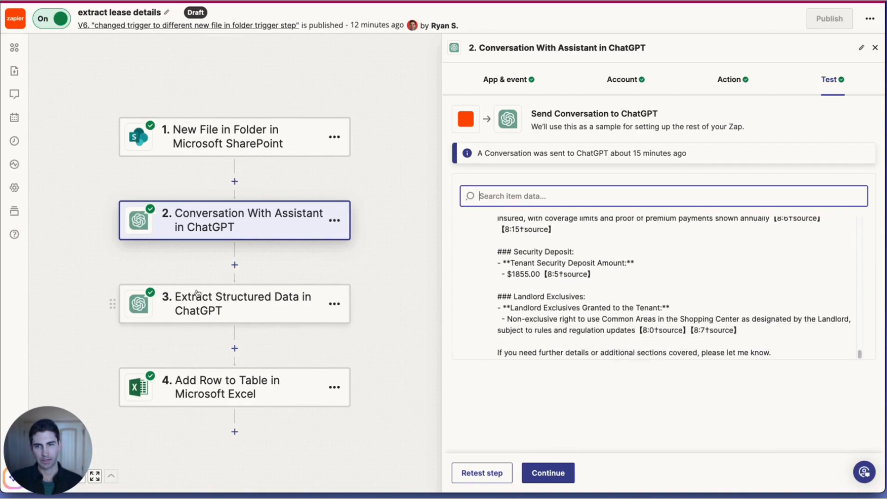
Step: Review the Extract Structured Data step's ChatGPT app and event, comparing them with the Conversation With Assistant step
click(179, 297)
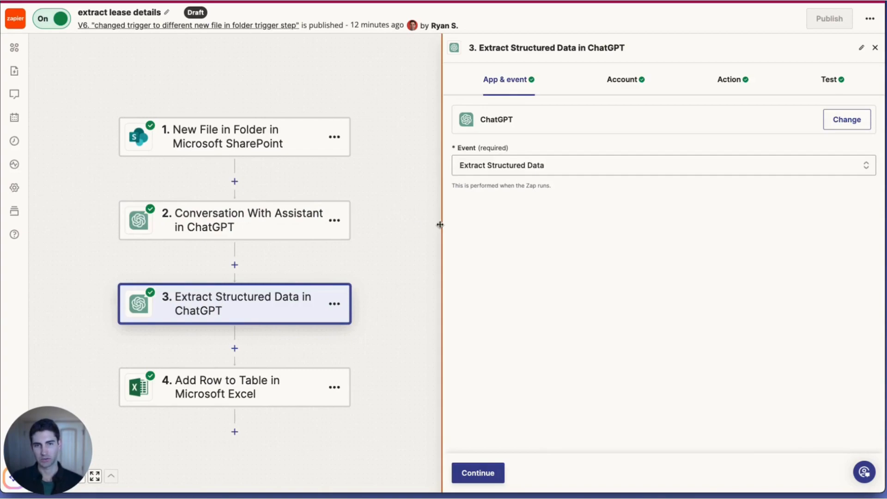
click(485, 167)
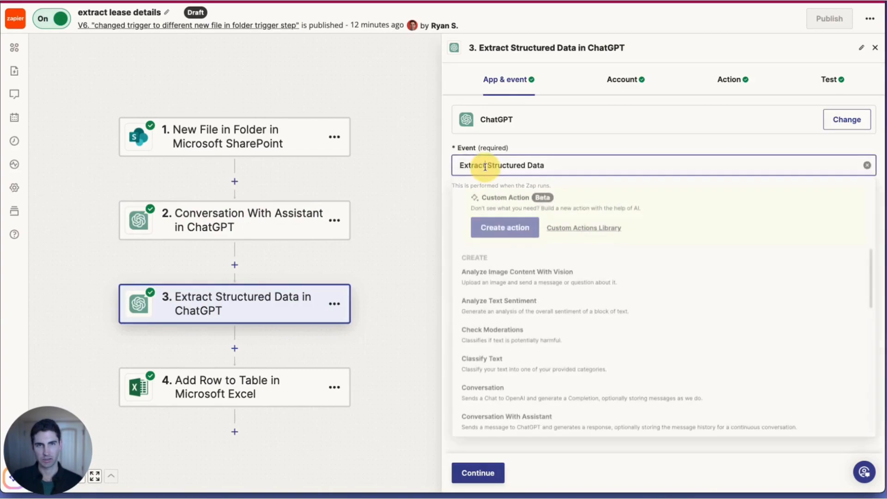
click(256, 229)
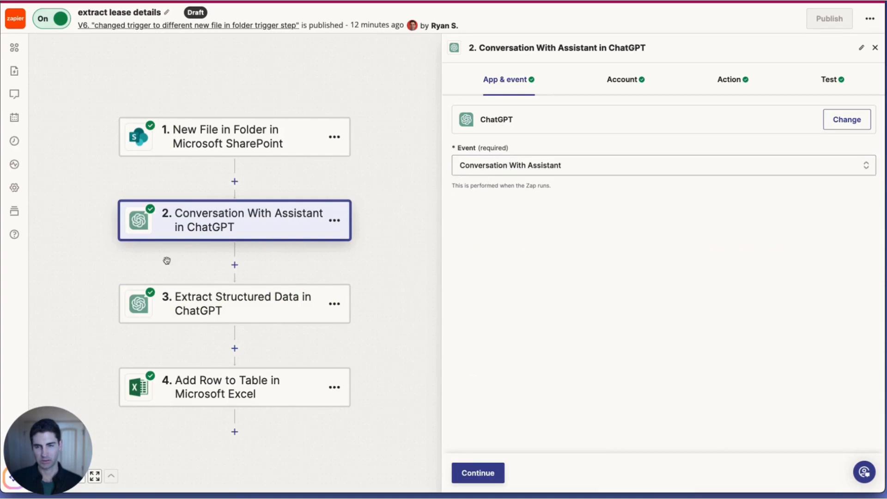
click(190, 310)
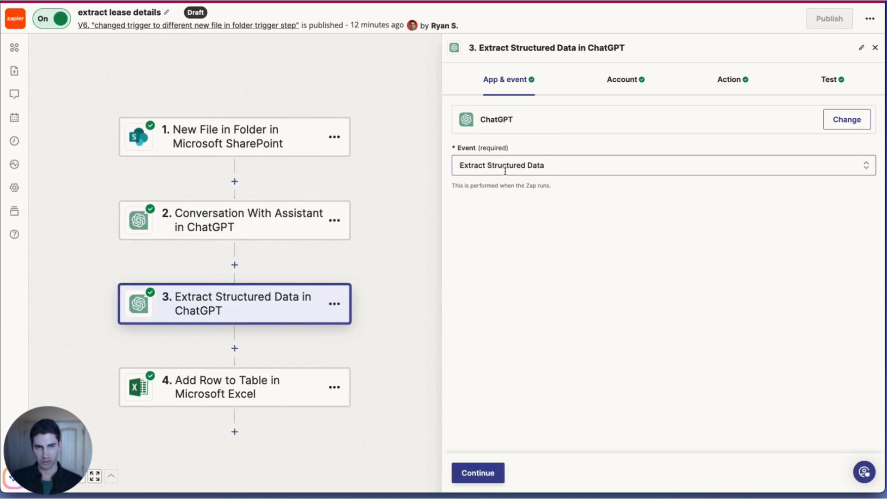
Step: Review the Extract Structured Data step's unstructured text source and browse its available models, closing the choices without selecting another model
click(722, 83)
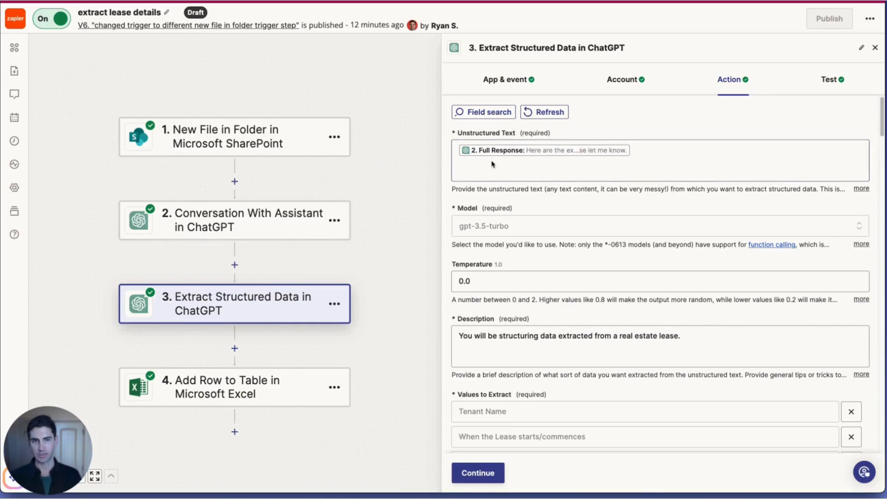
scroll(491, 167, down, 1)
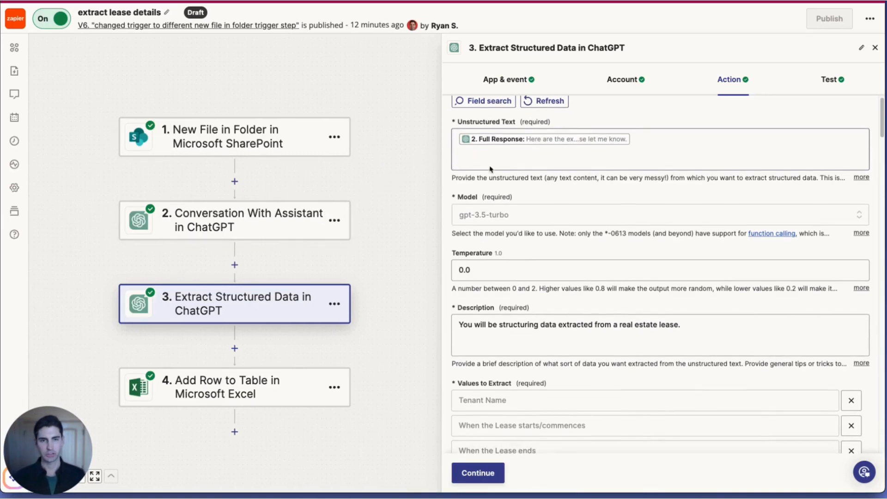
click(478, 217)
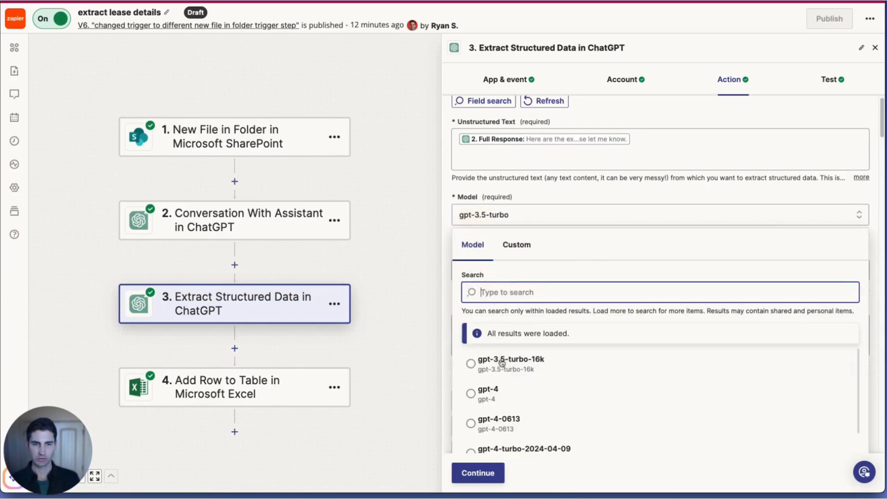
scroll(502, 365, down, 5)
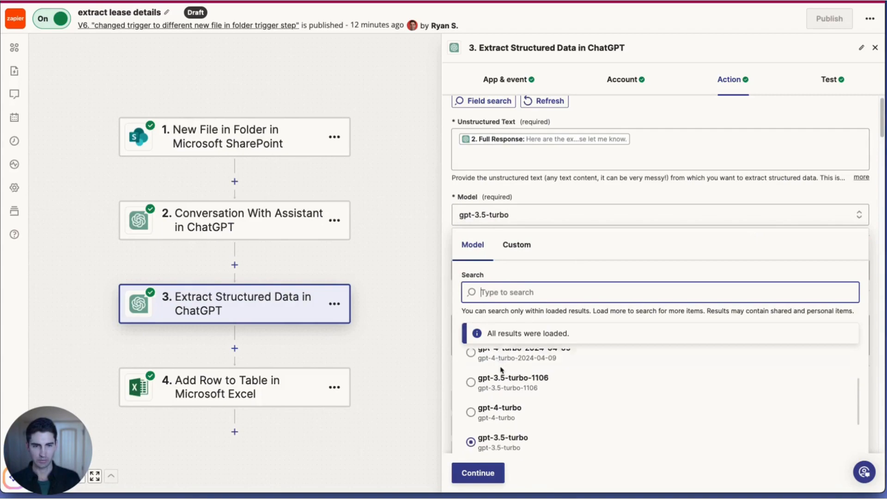
scroll(503, 371, down, 4)
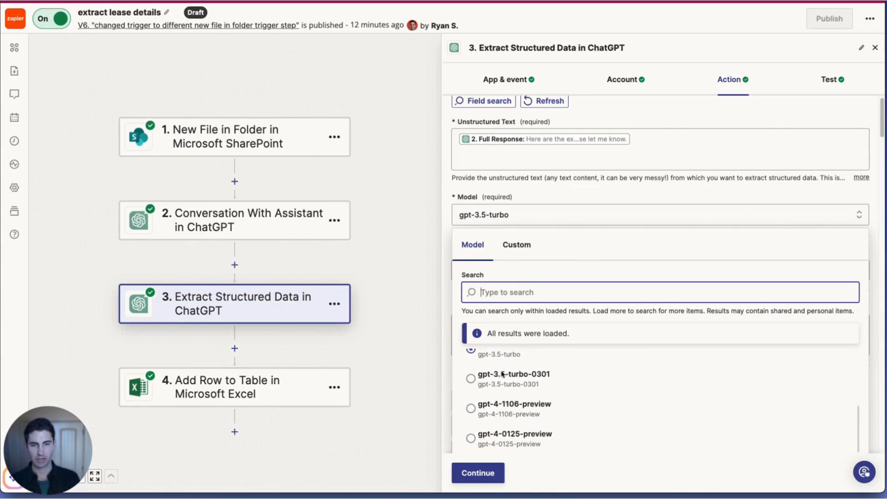
scroll(504, 373, down, 5)
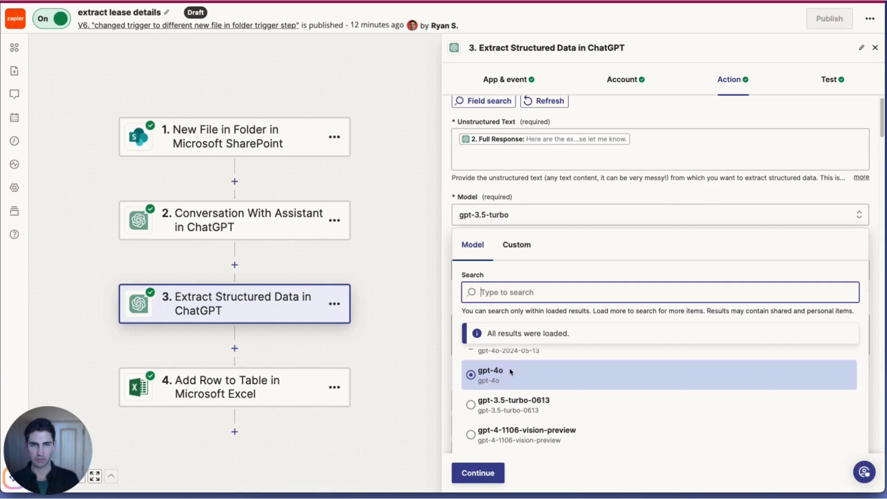
click(532, 196)
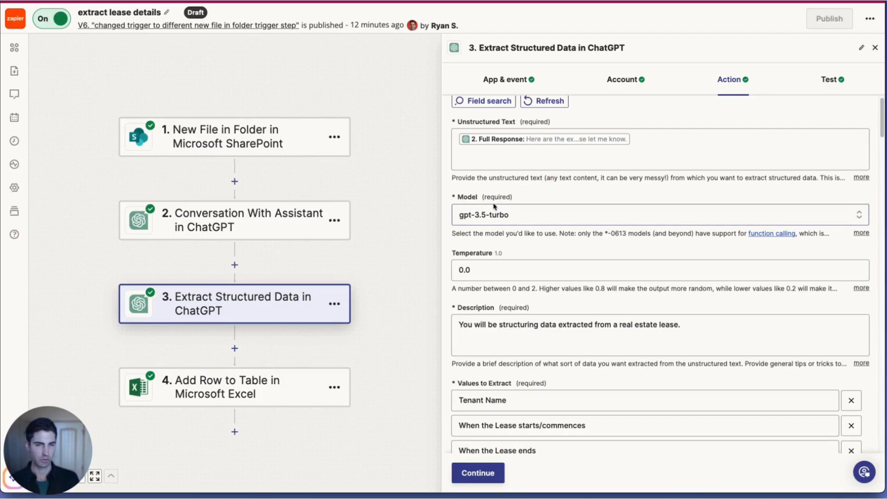
Step: Examine the temperature and description settings of the Extract Structured Data step
scroll(515, 254, down, 2)
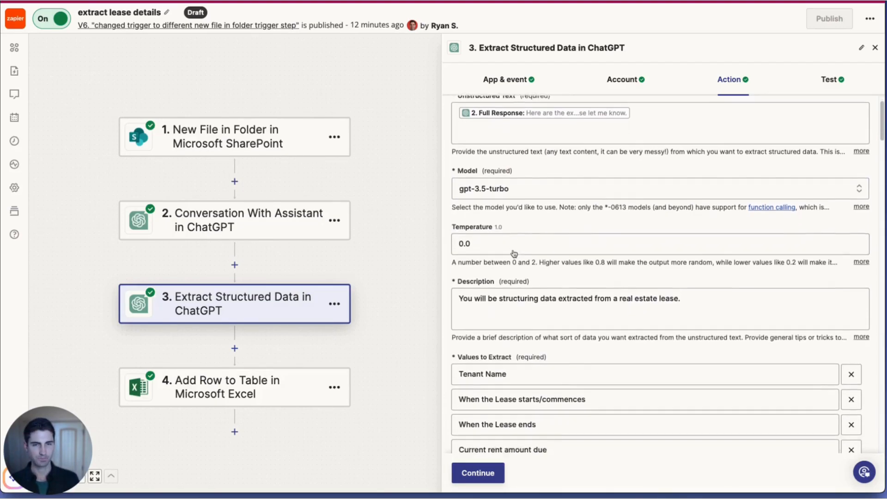
click(475, 233)
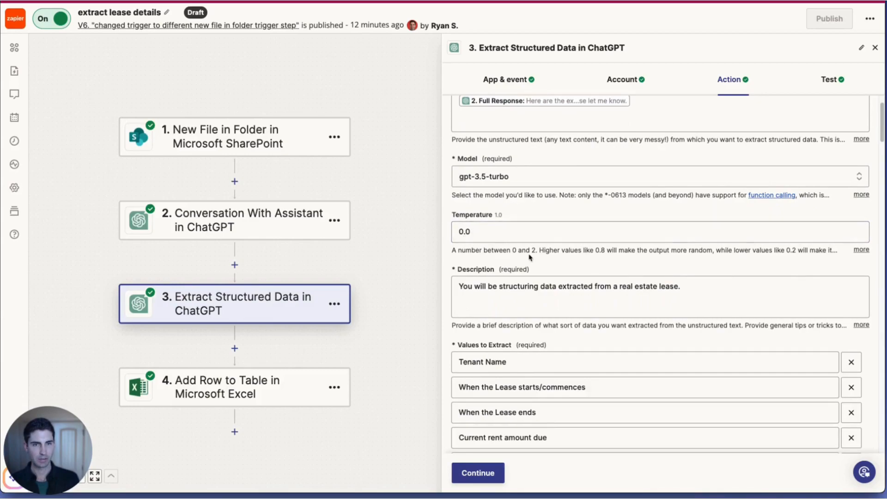
scroll(531, 257, down, 1)
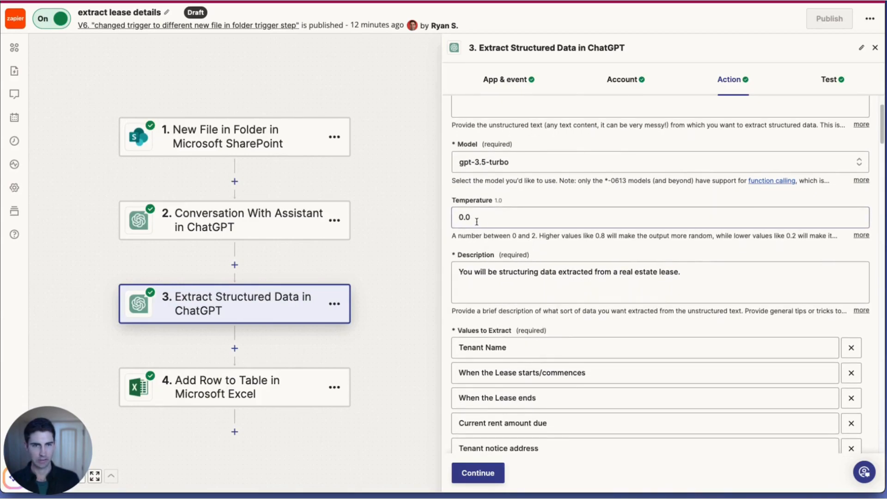
click(530, 300)
scroll(525, 289, down, 1)
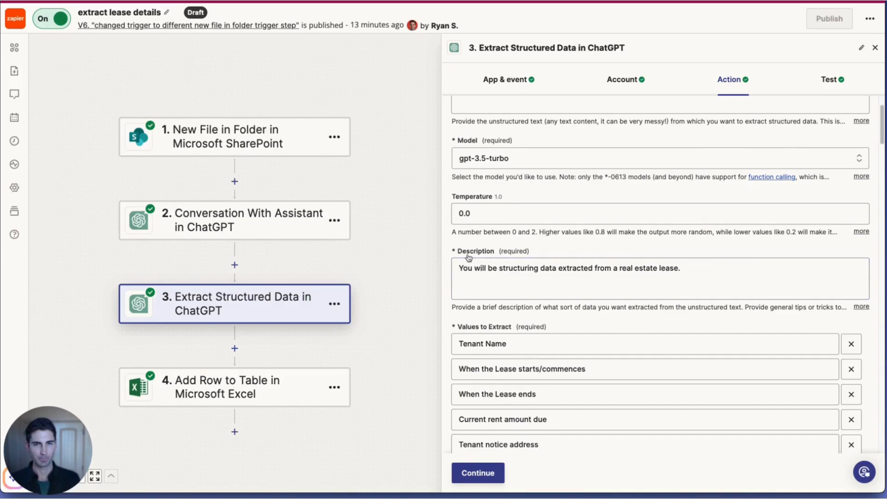
scroll(469, 258, down, 2)
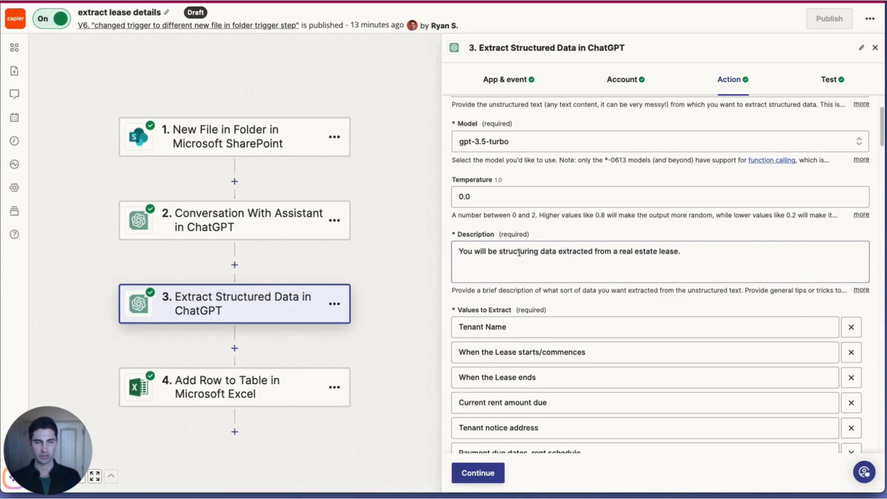
Step: Review the full list of values to extract, from Tenant Name to Landlord Exclusives to the Tenant
scroll(555, 260, down, 5)
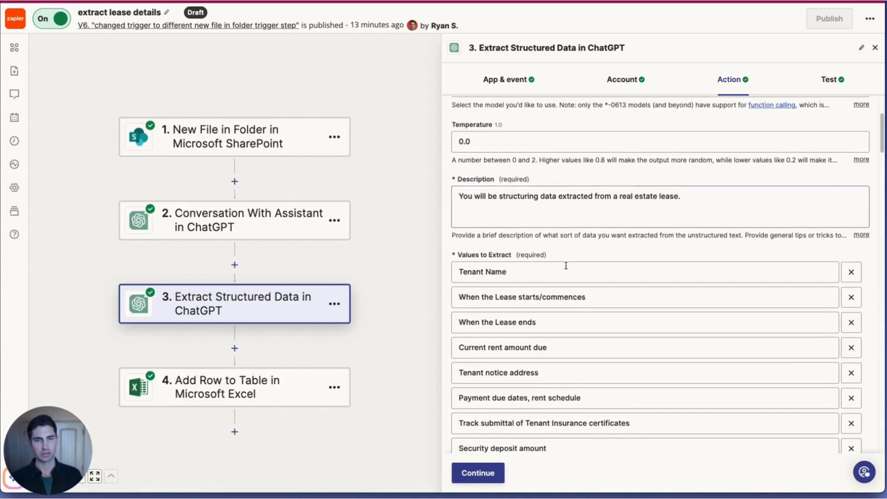
scroll(481, 237, down, 1)
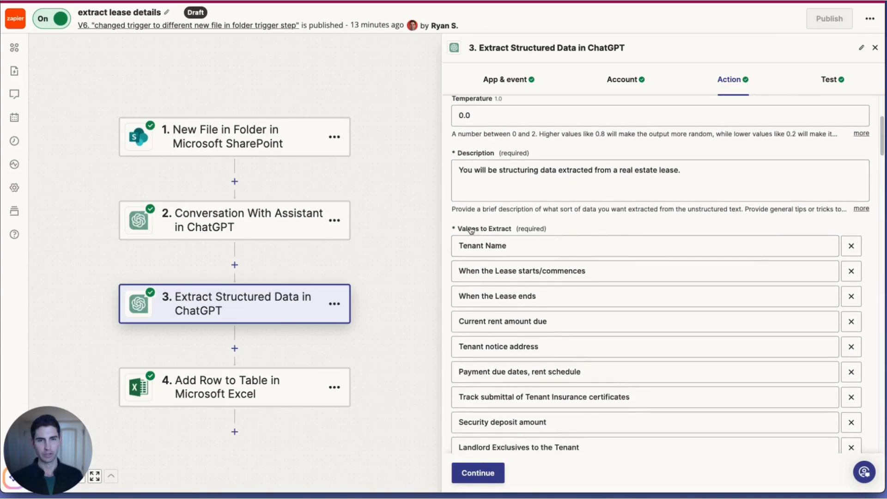
scroll(458, 239, down, 1)
scroll(456, 241, down, 4)
scroll(456, 242, down, 4)
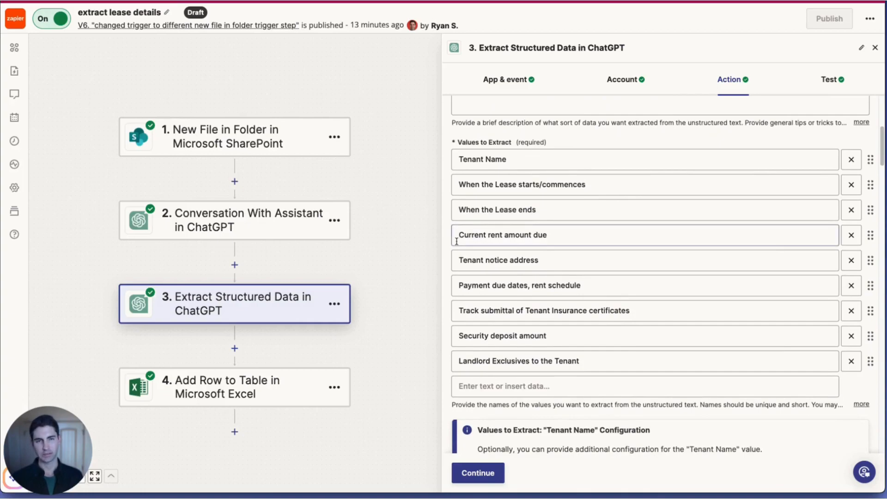
scroll(457, 241, down, 7)
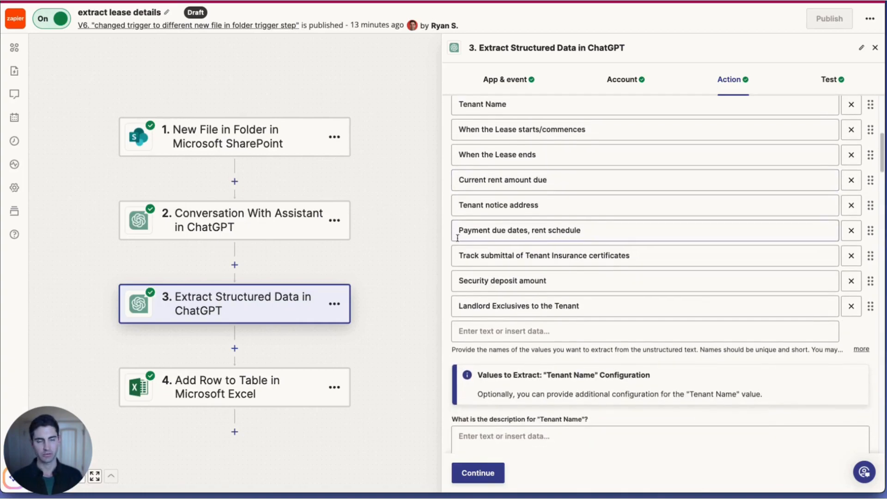
scroll(470, 246, down, 14)
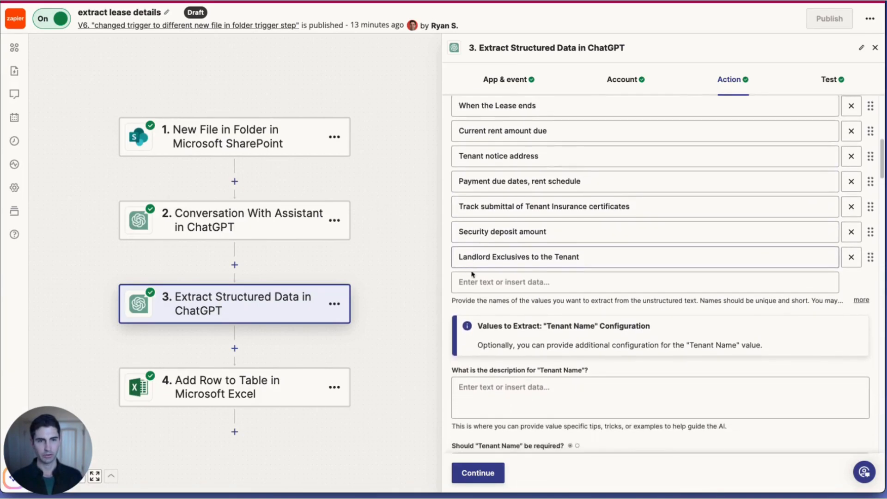
Step: Examine the description, required, data type and possible values settings of every value to extract, through Landlord Exclusives to the Tenant
scroll(480, 292, down, 5)
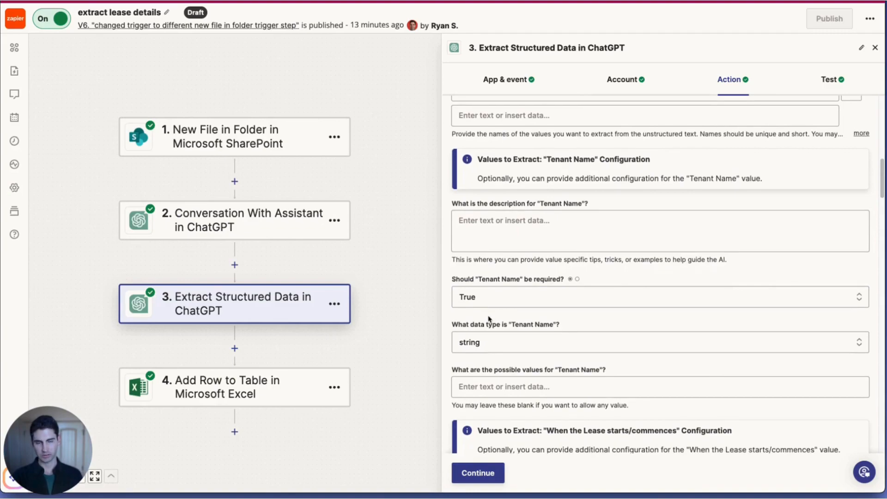
scroll(521, 381, down, 8)
scroll(521, 383, down, 20)
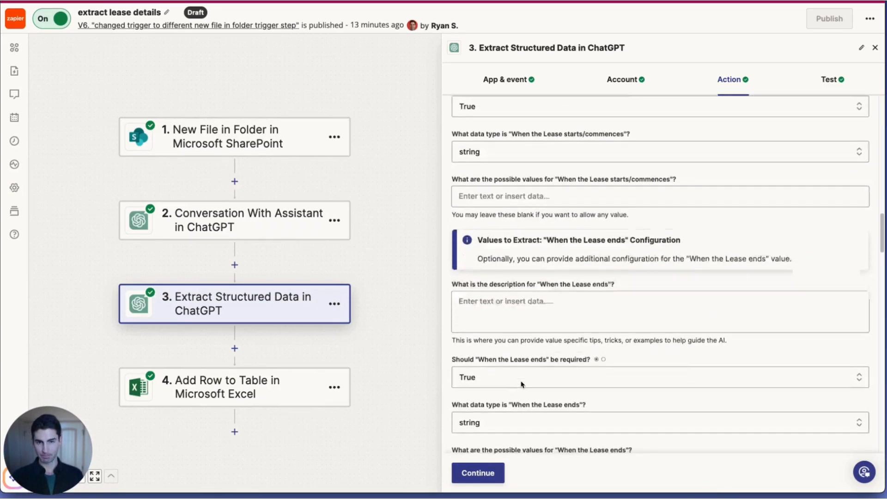
scroll(522, 384, down, 20)
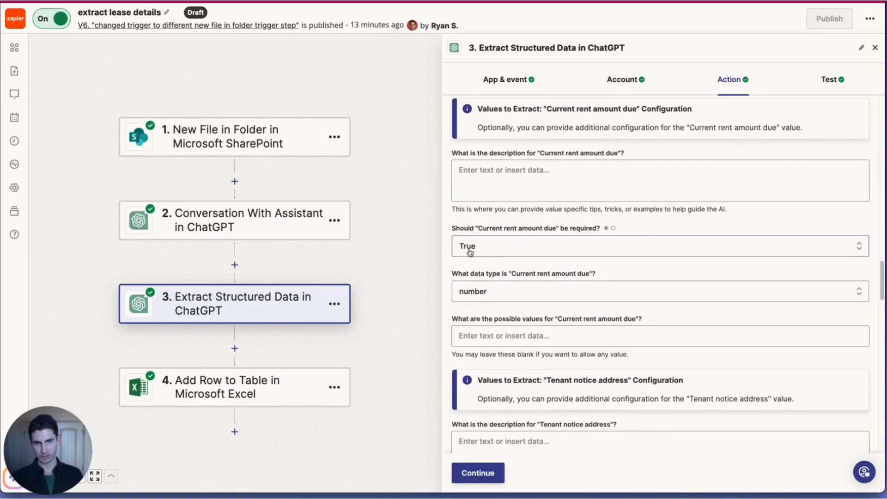
scroll(473, 259, down, 20)
scroll(478, 266, down, 20)
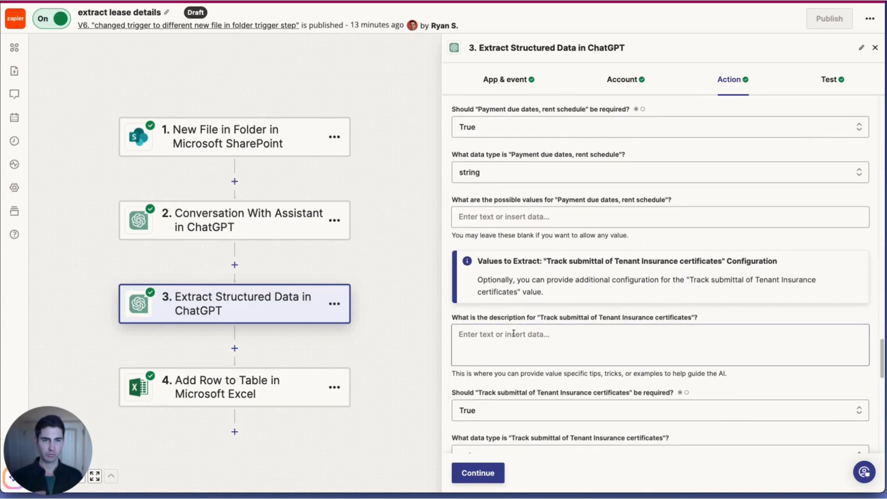
scroll(513, 331, down, 1)
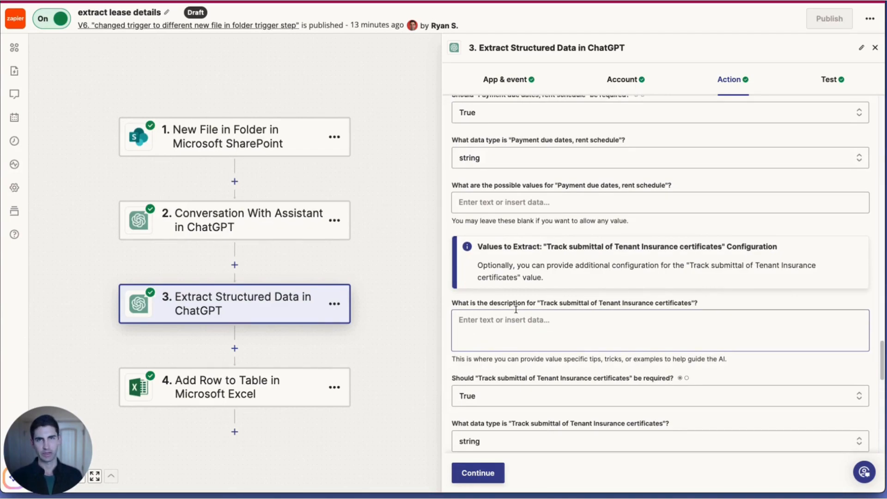
scroll(516, 310, down, 3)
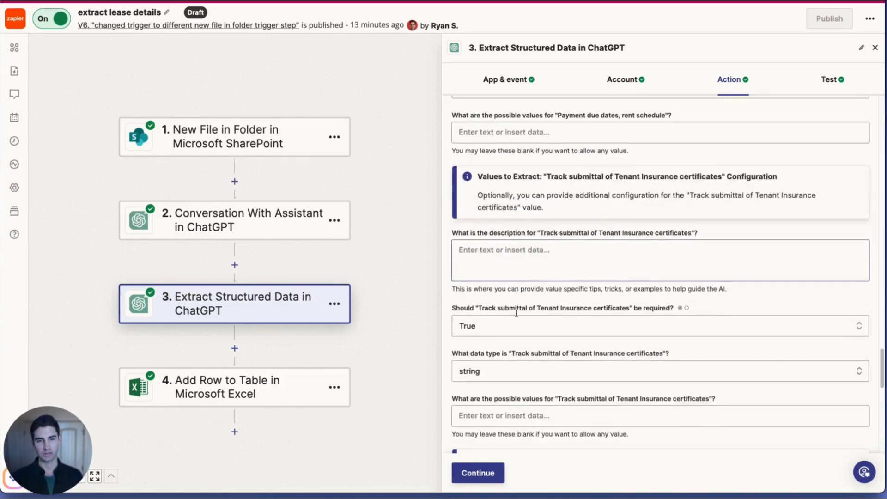
scroll(518, 317, down, 3)
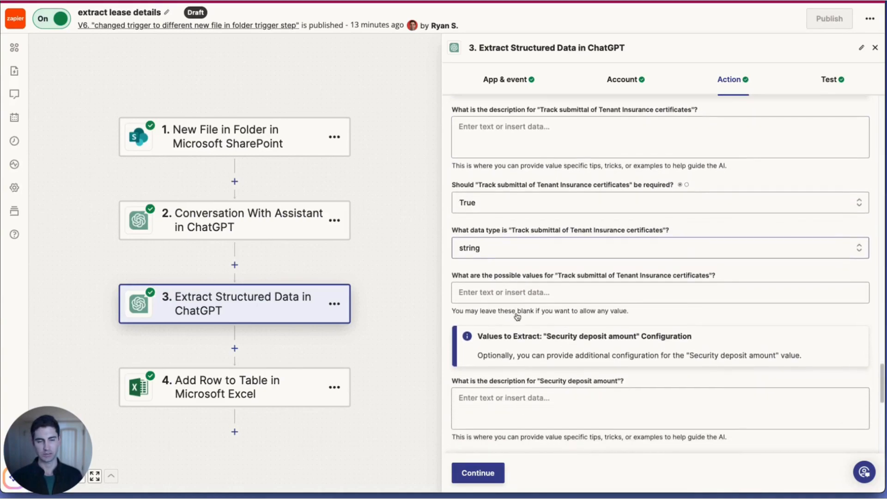
scroll(519, 317, down, 8)
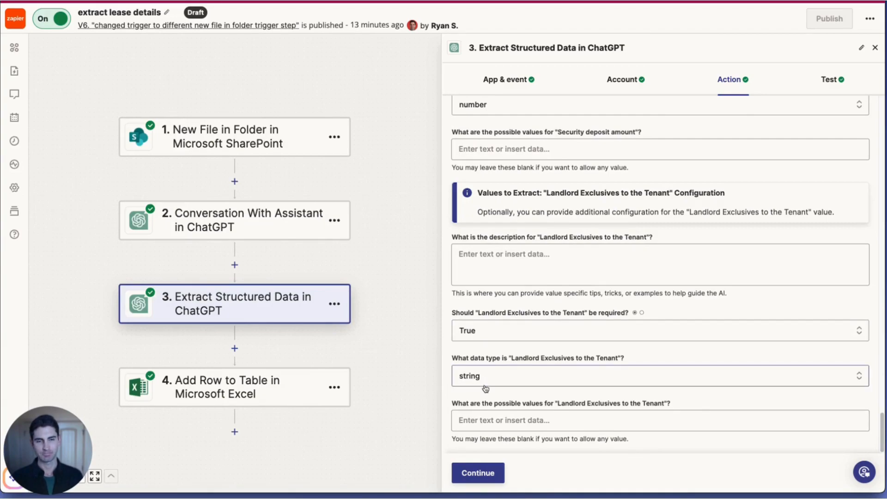
Step: Examine the Add Row to Table step's Excel event, storage source, spreadsheet, worksheet, table and the extracted values mapped to its columns
click(274, 399)
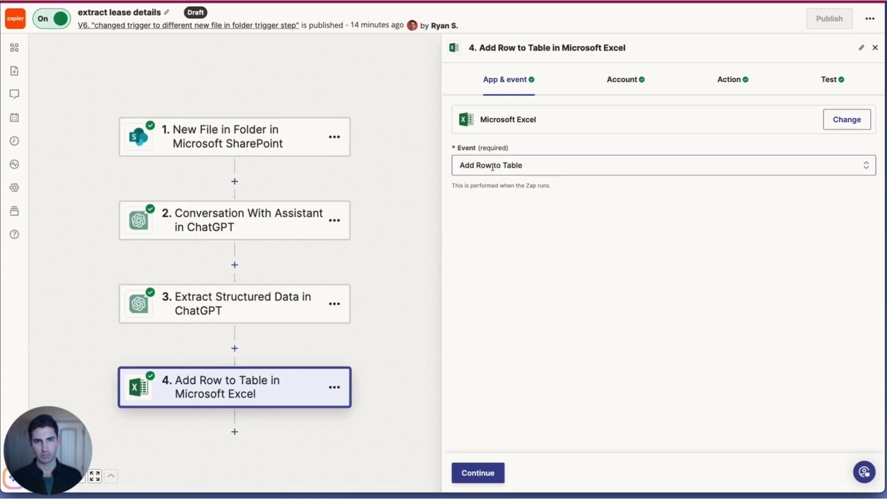
click(724, 84)
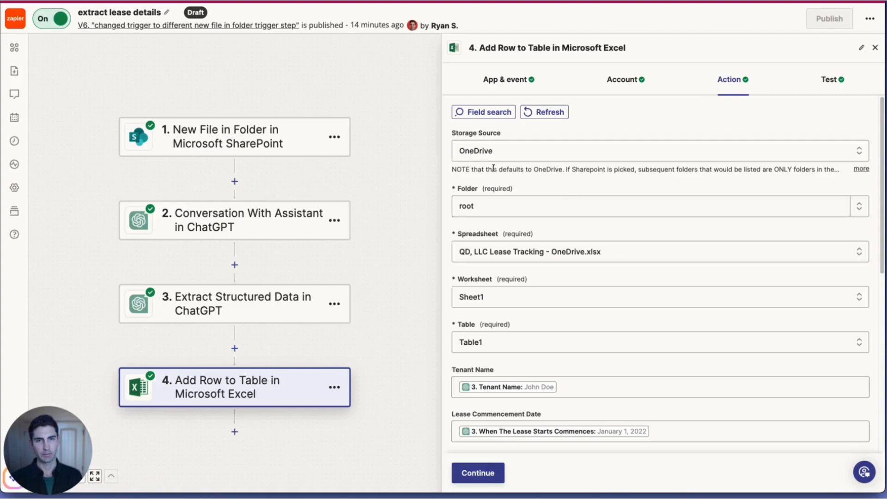
scroll(493, 171, down, 7)
scroll(492, 176, up, 2)
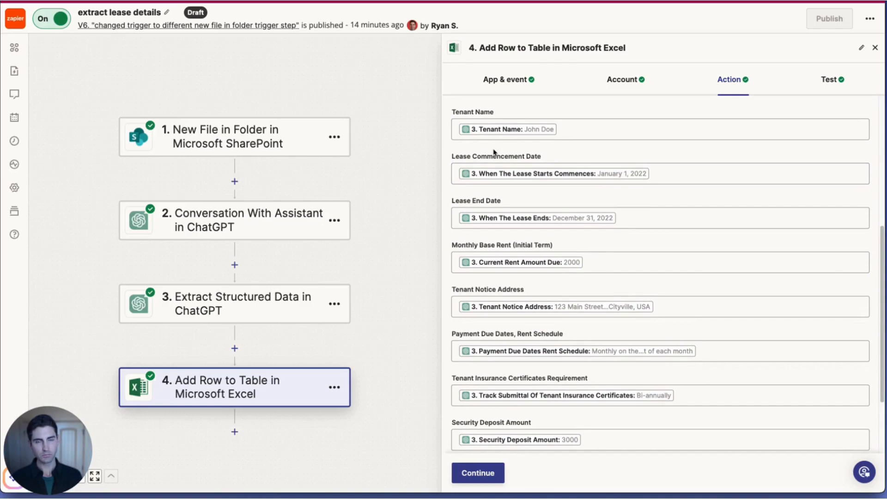
scroll(535, 259, down, 1)
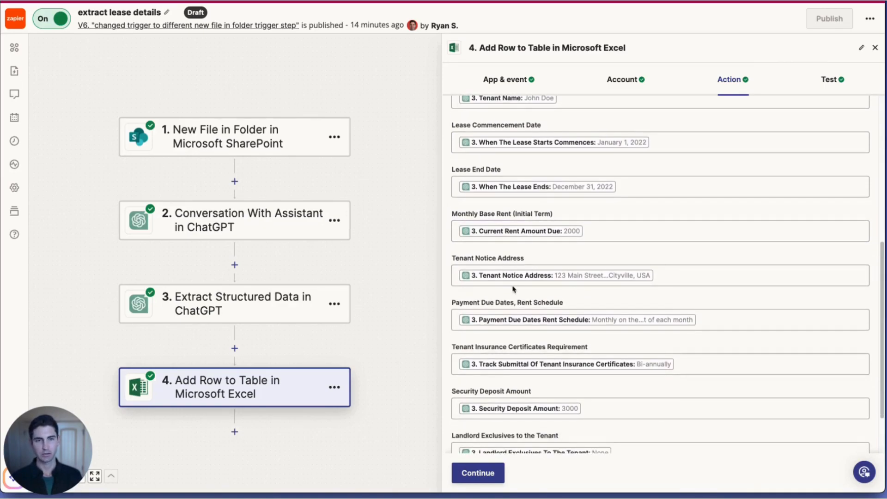
scroll(526, 294, down, 1)
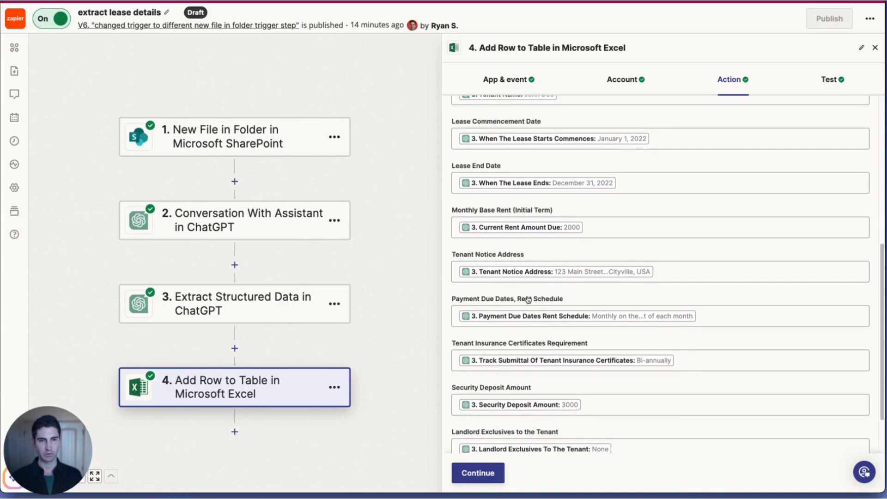
scroll(538, 341, down, 2)
scroll(543, 343, down, 1)
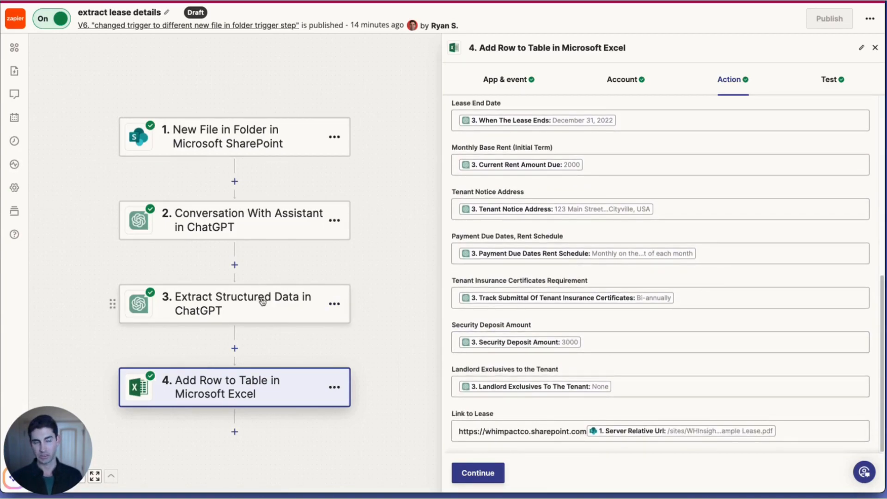
Step: Inspect how the Link to Lease column combines the SharePoint address with the trigger's Server Relative Url, and return to the Tenant Name mapping
scroll(263, 302, down, 1)
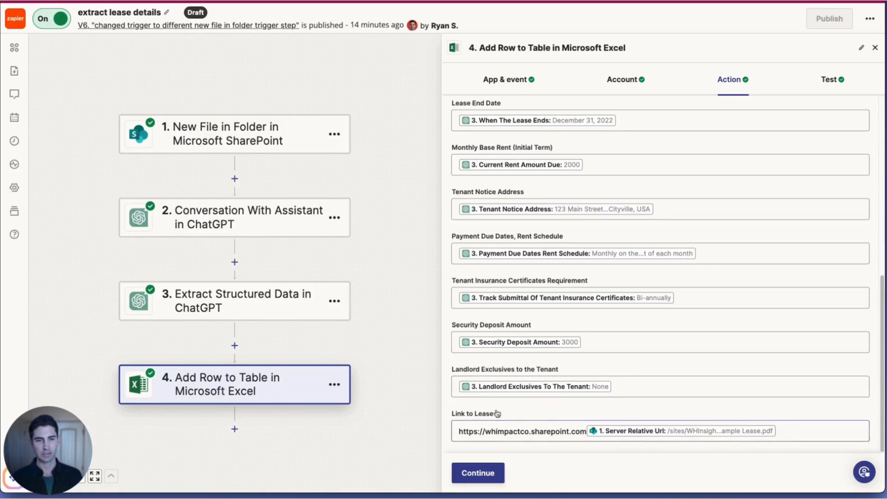
scroll(494, 416, up, 1)
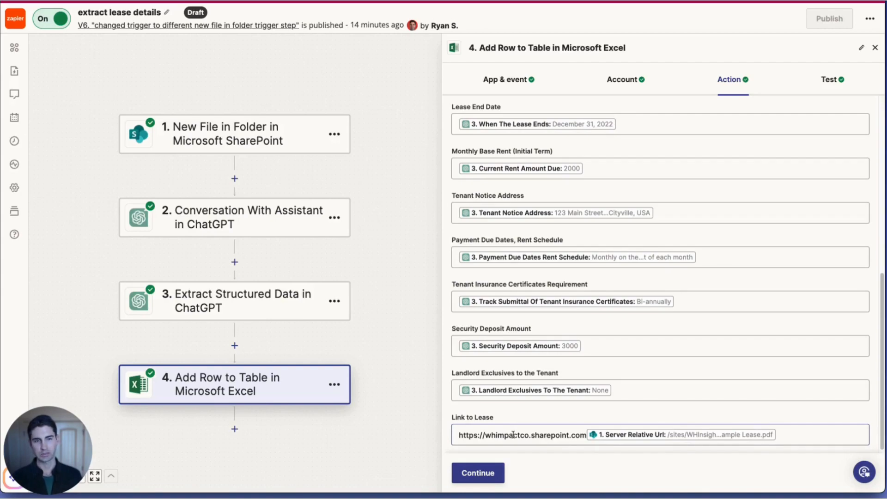
scroll(564, 434, up, 1)
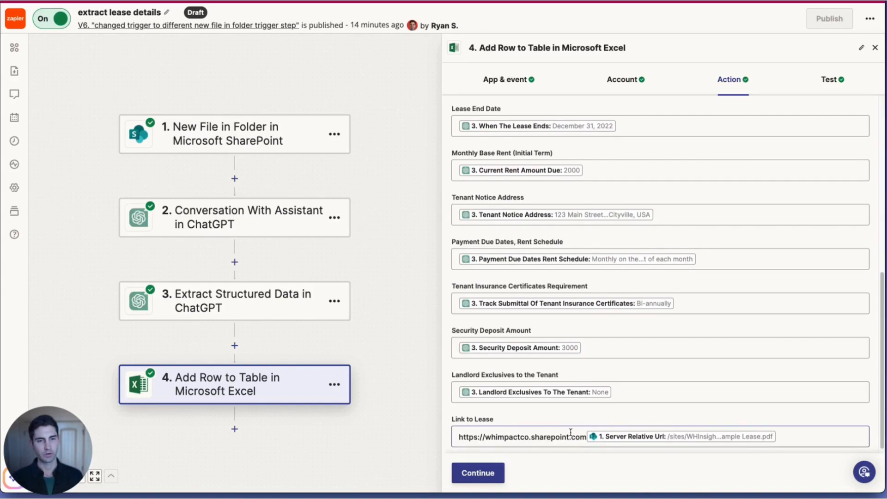
scroll(571, 432, up, 1)
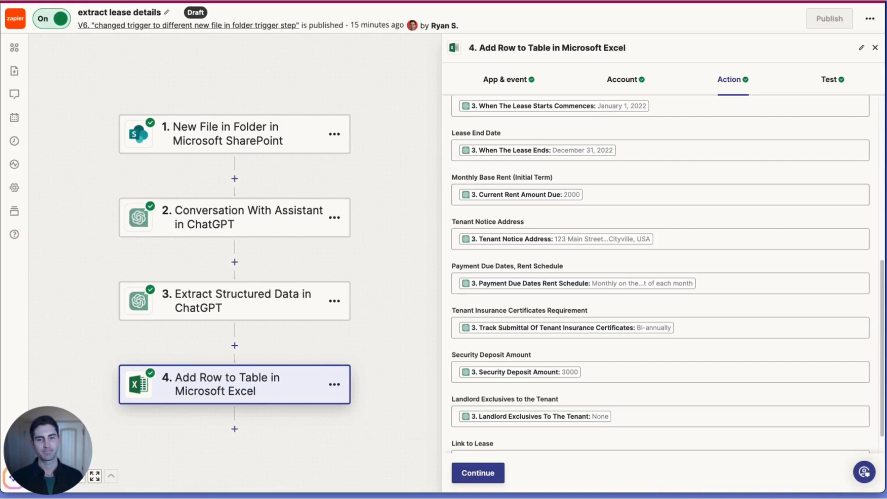
scroll(661, 273, up, 3)
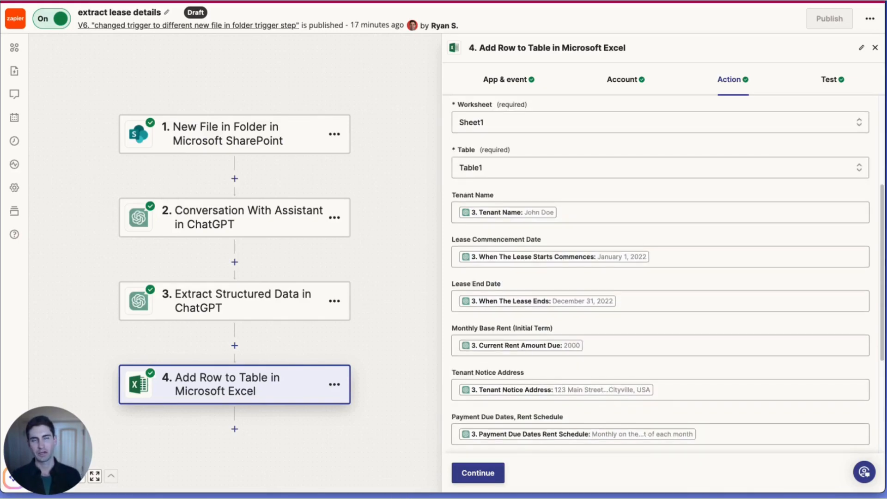